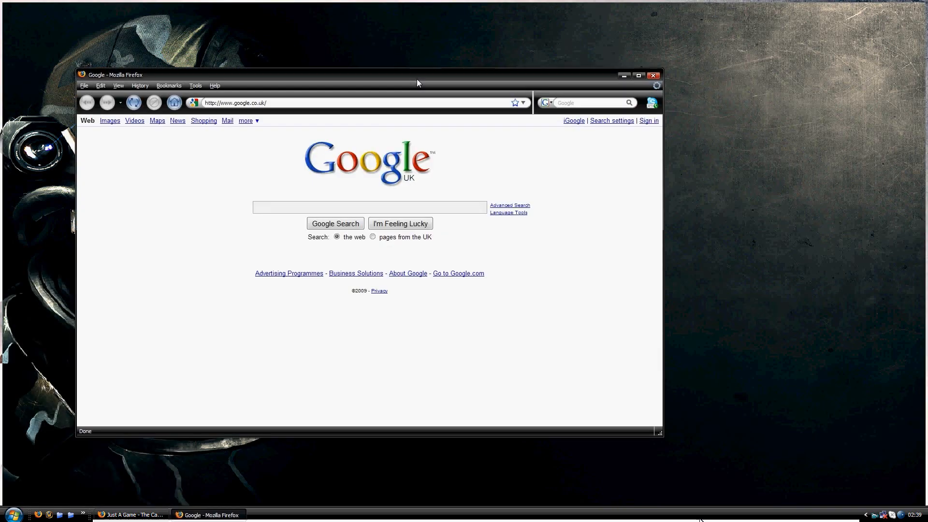
- Search Google for "Ventrilo"
left_click_drag(416, 79, 504, 125)
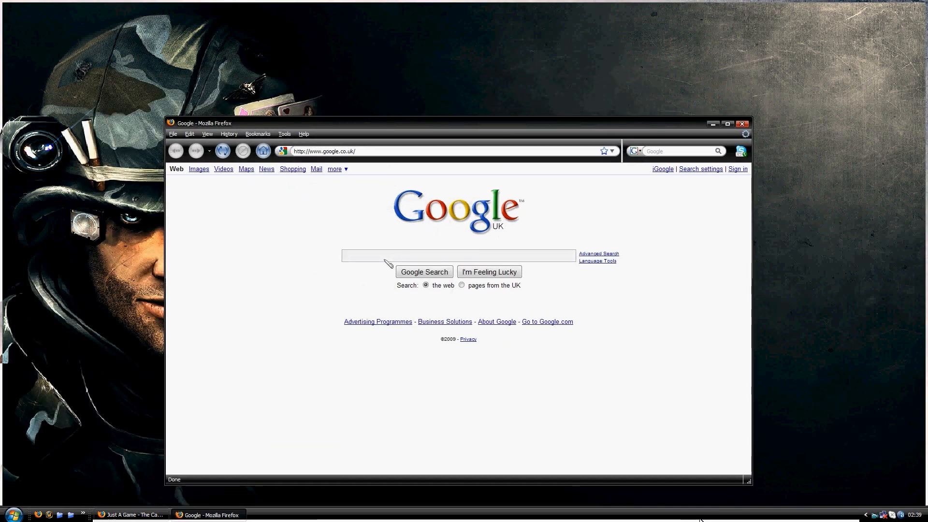
left_click_drag(416, 79, 504, 125)
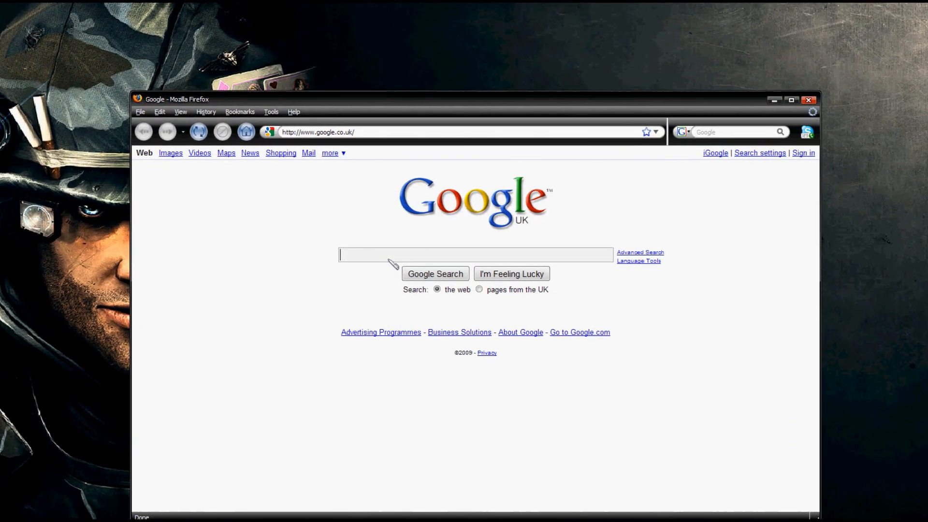
type("Ventrilo")
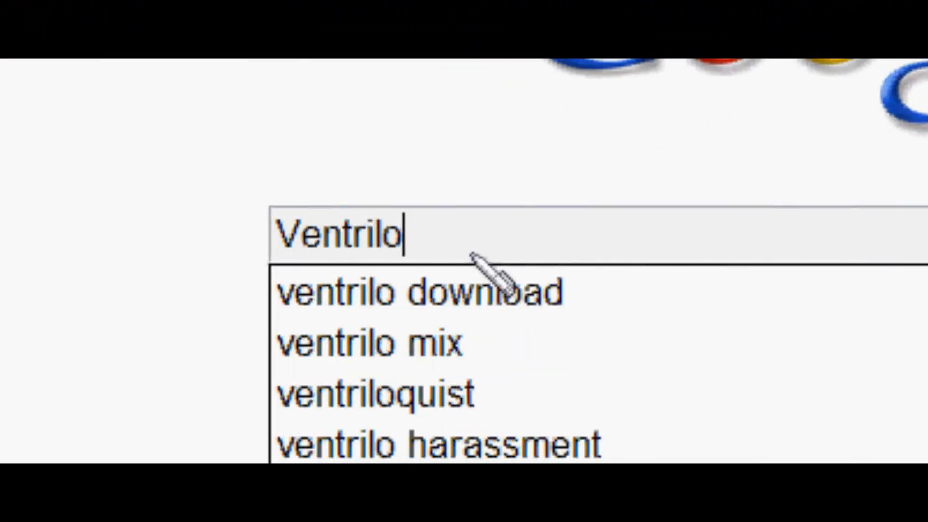
key("Return")
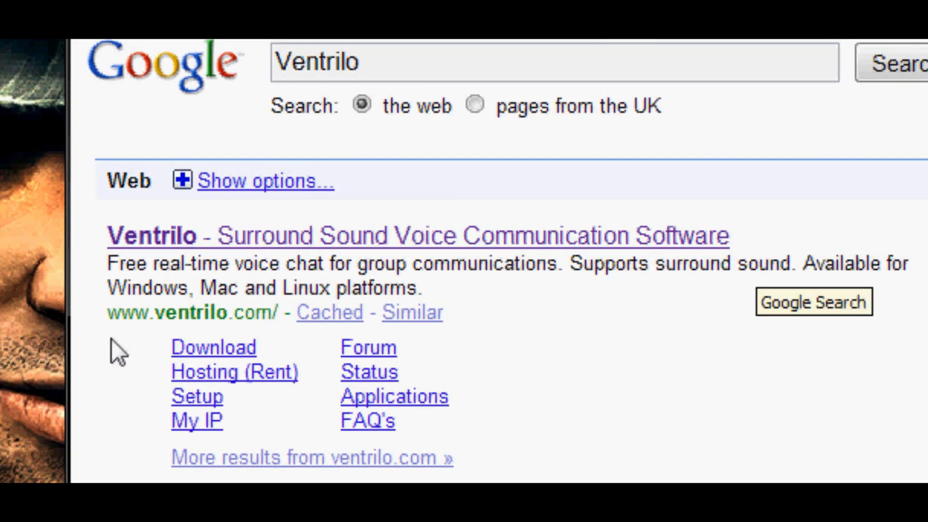
left_click_drag(110, 313, 280, 313)
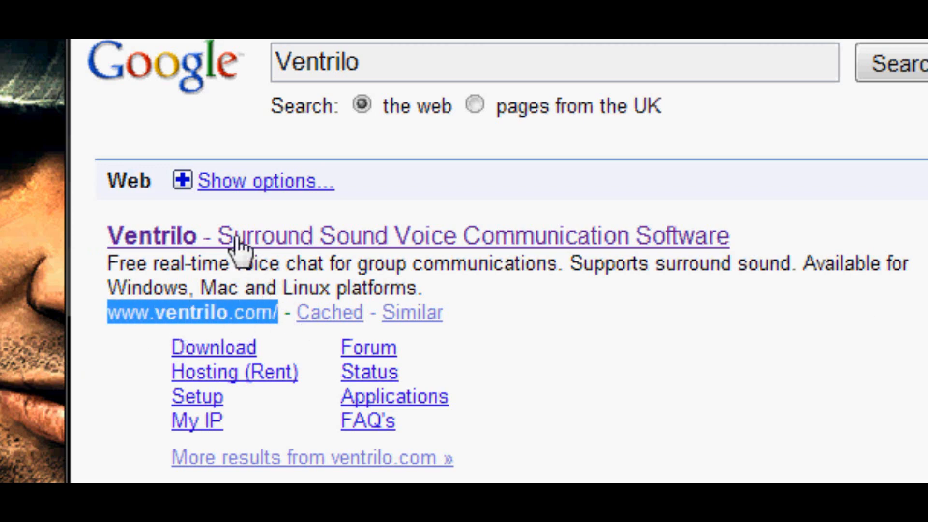
left_click(215, 241)
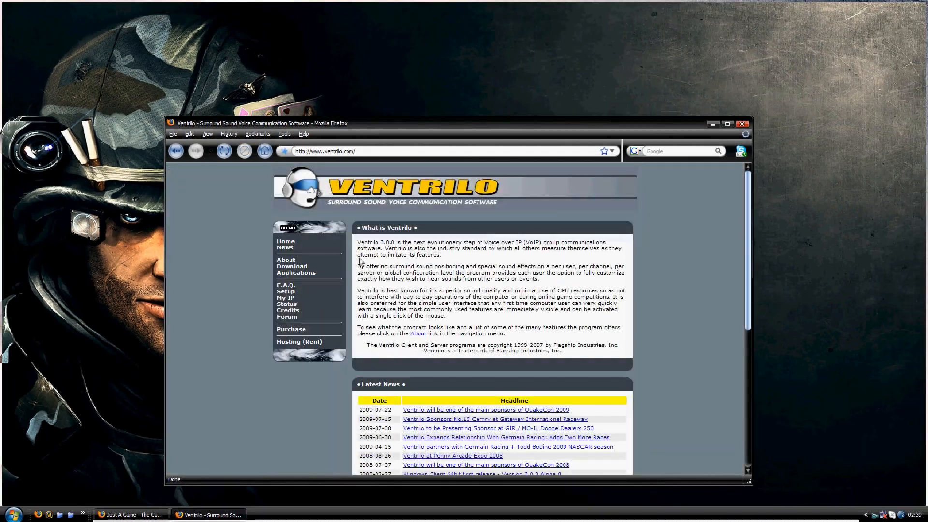
scroll(474, 380, "down", 10)
scroll(475, 380, "up", 5)
scroll(453, 371, "up", 4)
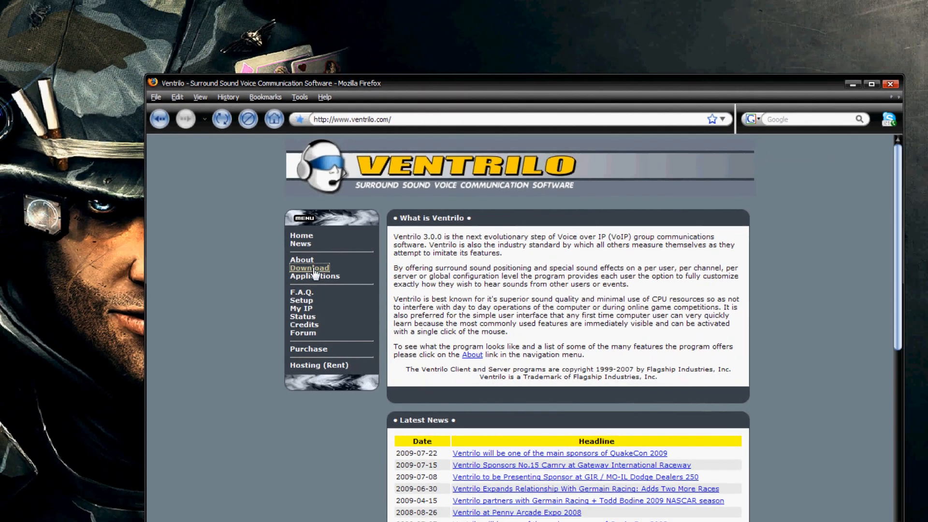
left_click(478, 285)
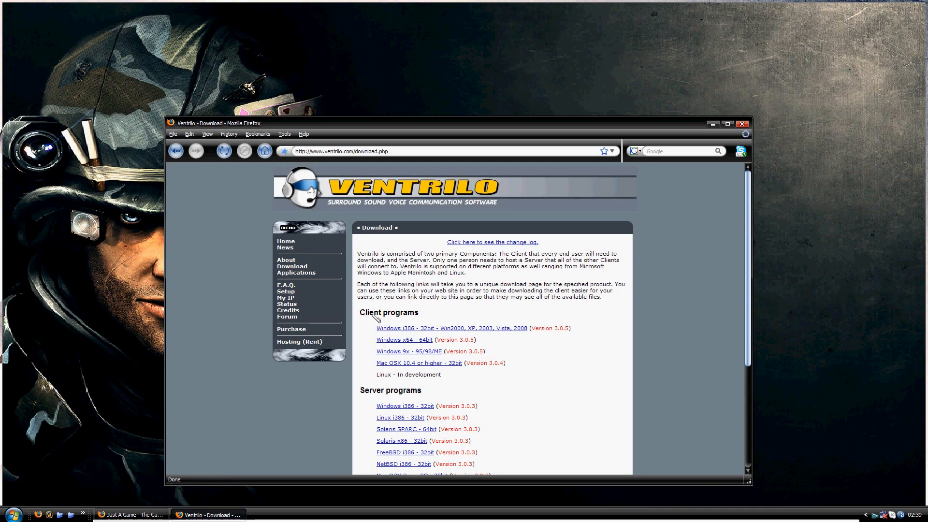
- Open the product page for the Windows i386 32-bit client listed under Client programs
left_click_drag(361, 315, 430, 315)
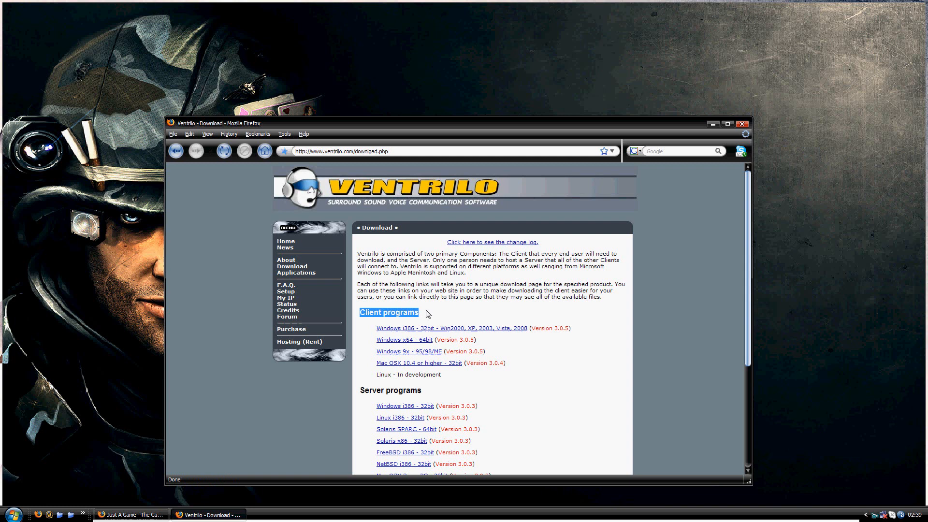
left_click(361, 392)
left_click_drag(362, 390, 422, 392)
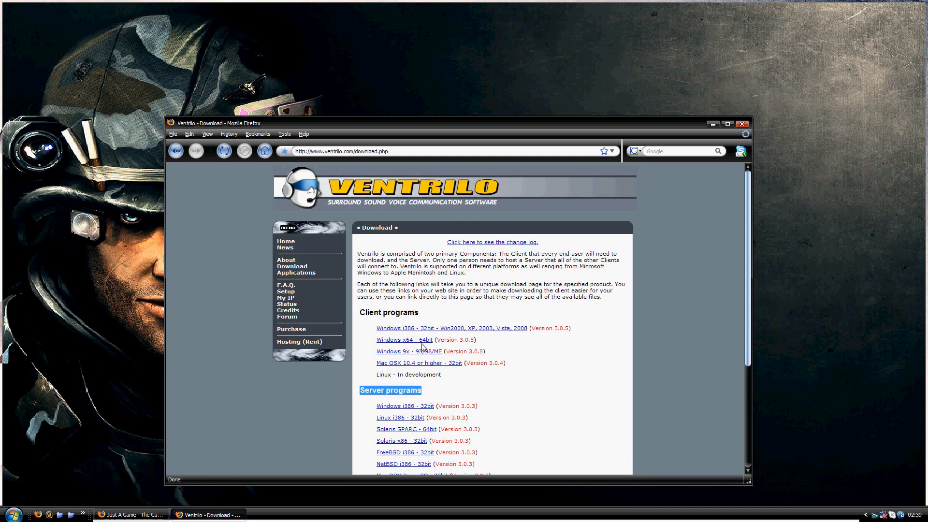
left_click_drag(360, 314, 439, 314)
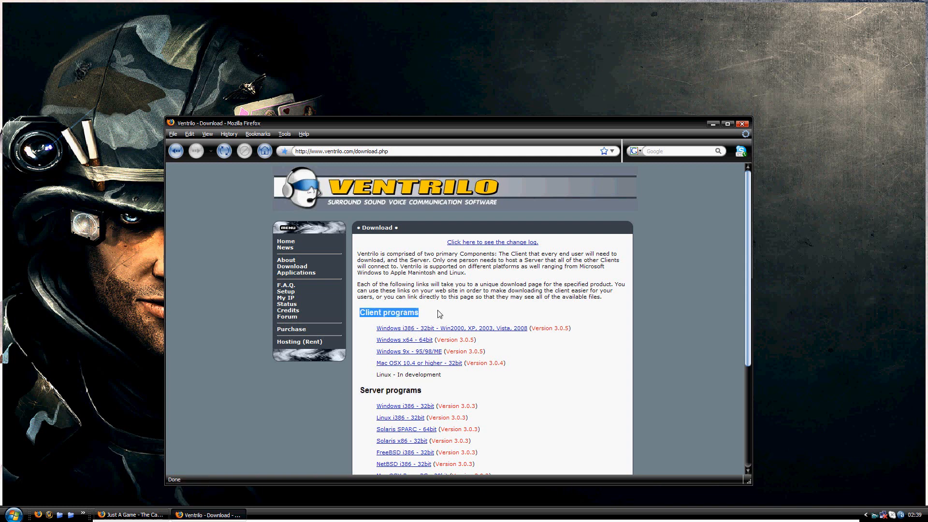
left_click(414, 332)
left_click(481, 330)
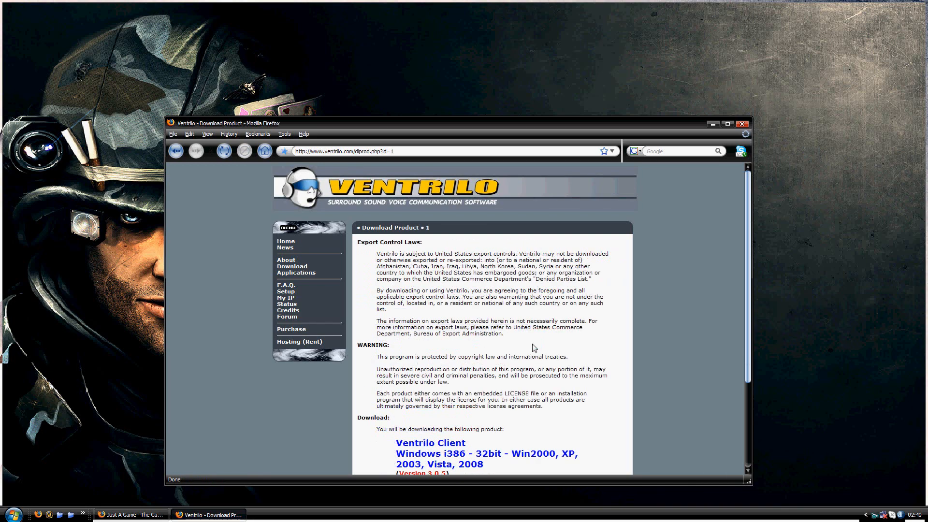
- Agree to the Ventrilo client's legal requirements and licence terms to request the installer download
scroll(391, 347, "down", 5)
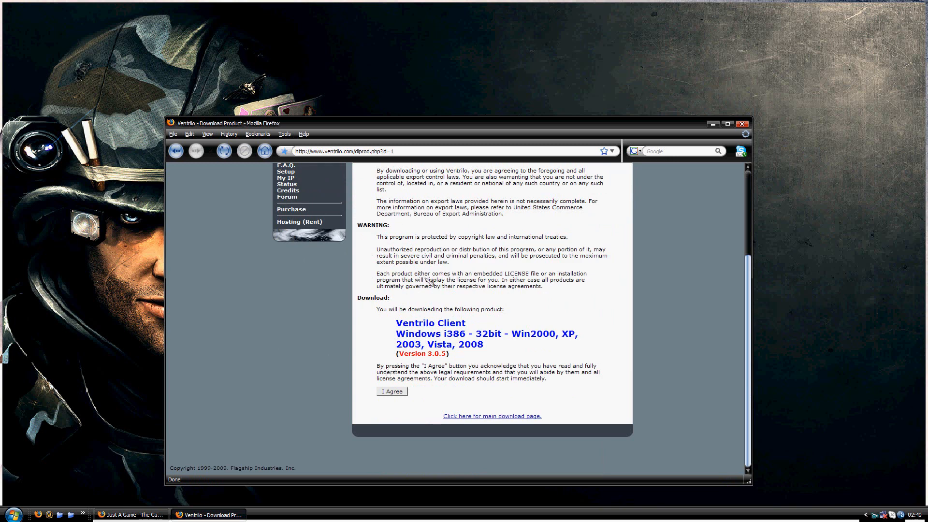
left_click_drag(381, 367, 553, 374)
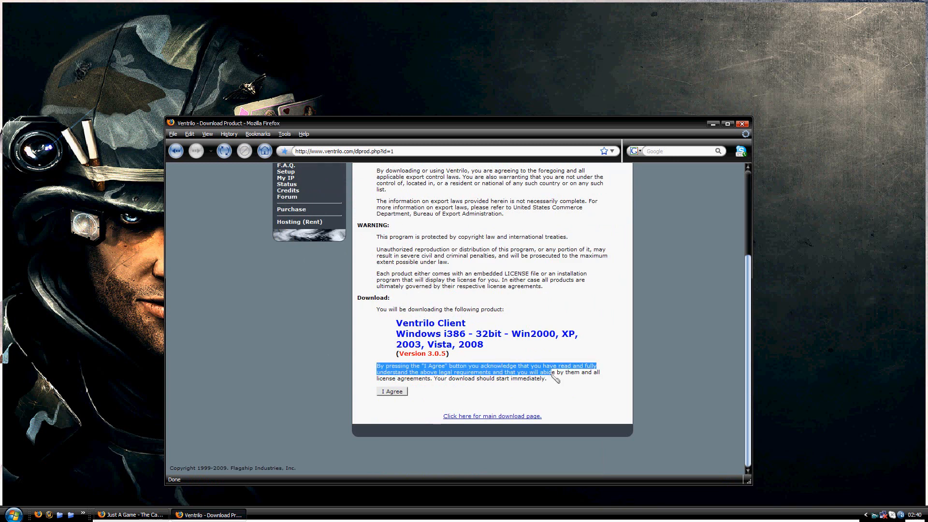
left_click(404, 387)
left_click(392, 391)
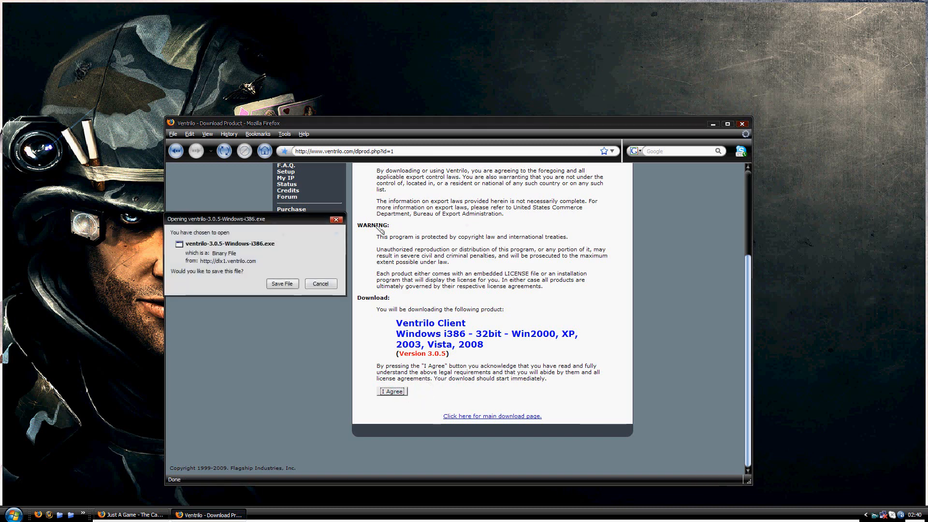
- Choose to save ventrilo-3.0.5-Windows-i386.exe, then cancel at the save location
left_click_drag(291, 215, 414, 215)
left_click(409, 276)
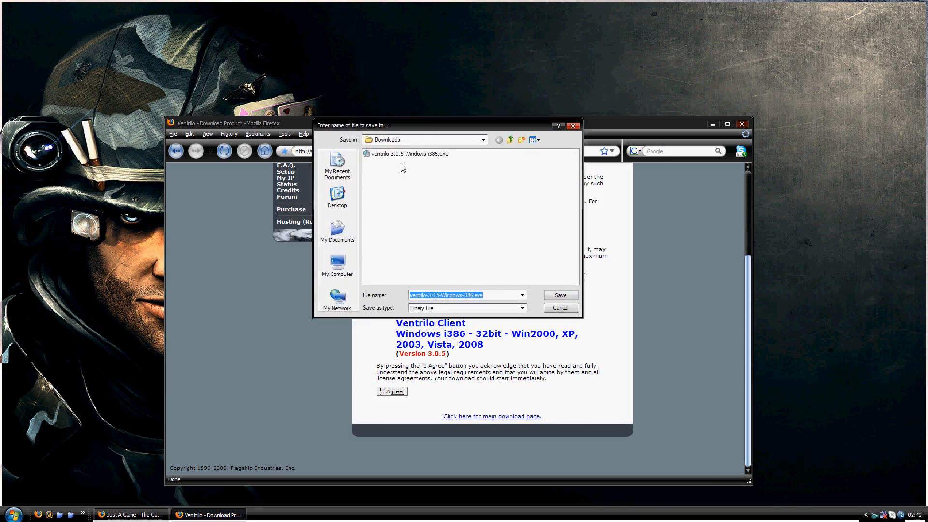
left_click(551, 308)
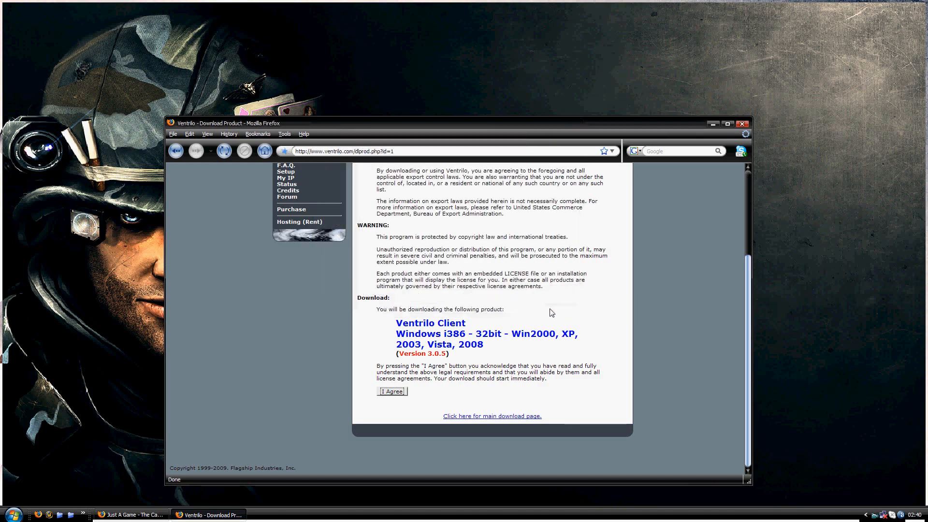
- Close the Ventrilo website window and open the Downloads folder on the desktop
left_click_drag(434, 120, 457, 78)
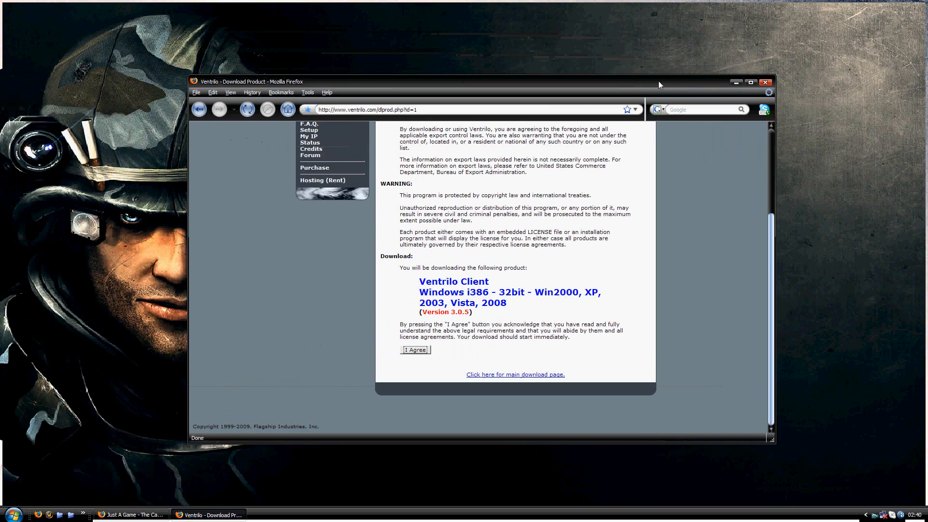
left_click(763, 83)
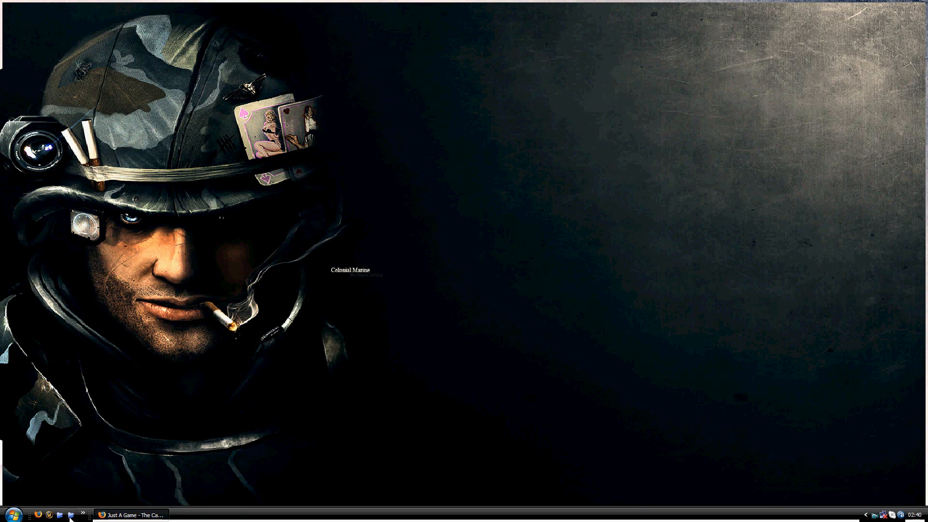
left_click(70, 515)
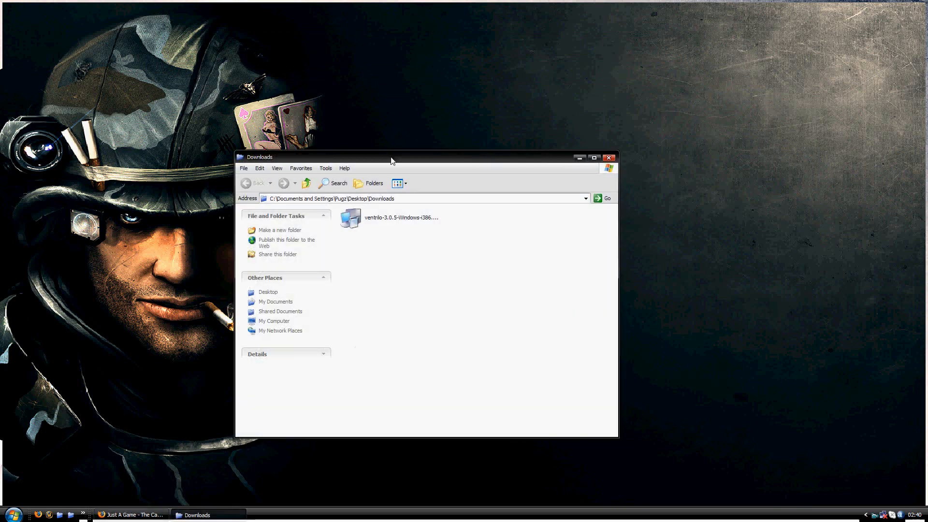
left_click_drag(391, 159, 459, 117)
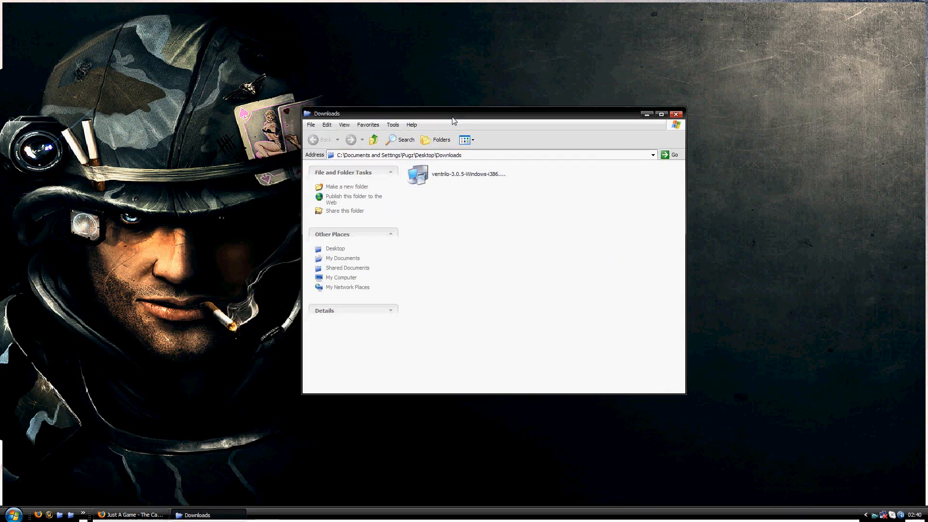
- Try to run the ventrilo-3.0.5-Windows-i386 installer, decline uninstalling the existing version, and close the Downloads folder
left_click(441, 178)
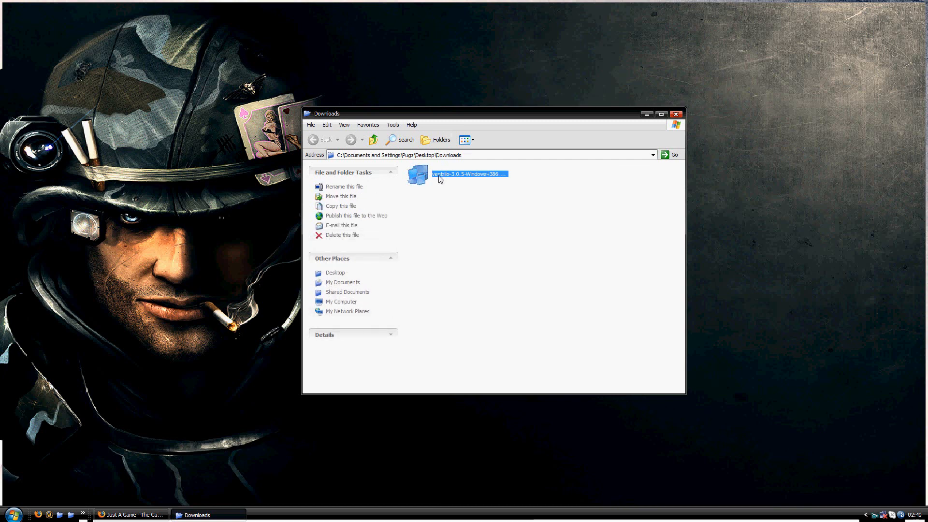
double_click(440, 176)
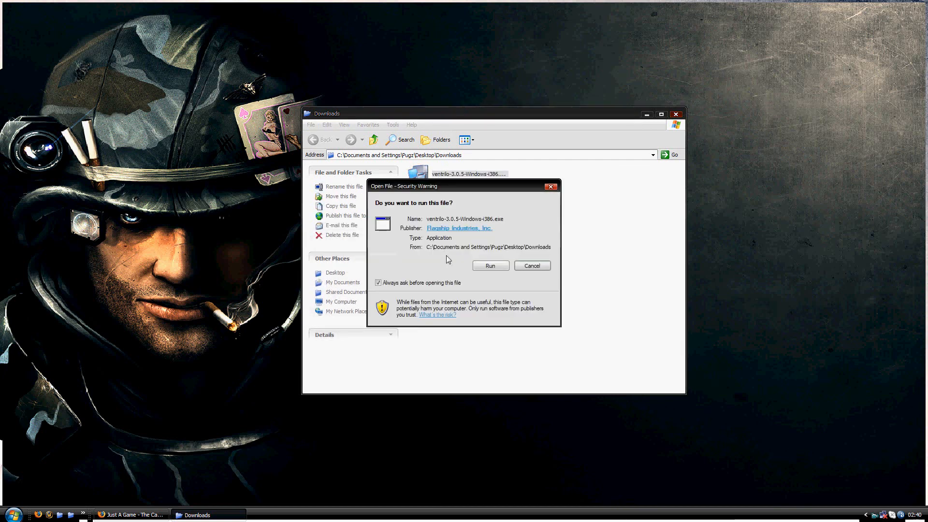
left_click(483, 269)
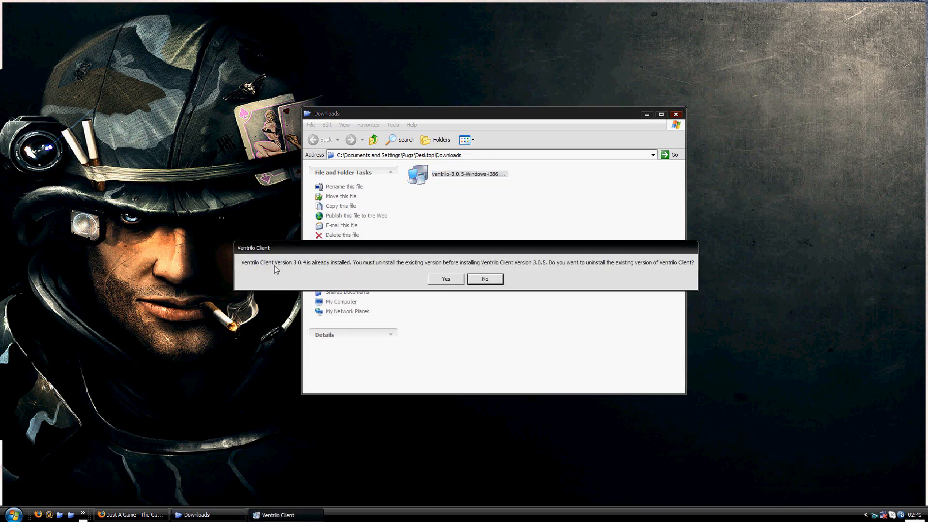
left_click(486, 279)
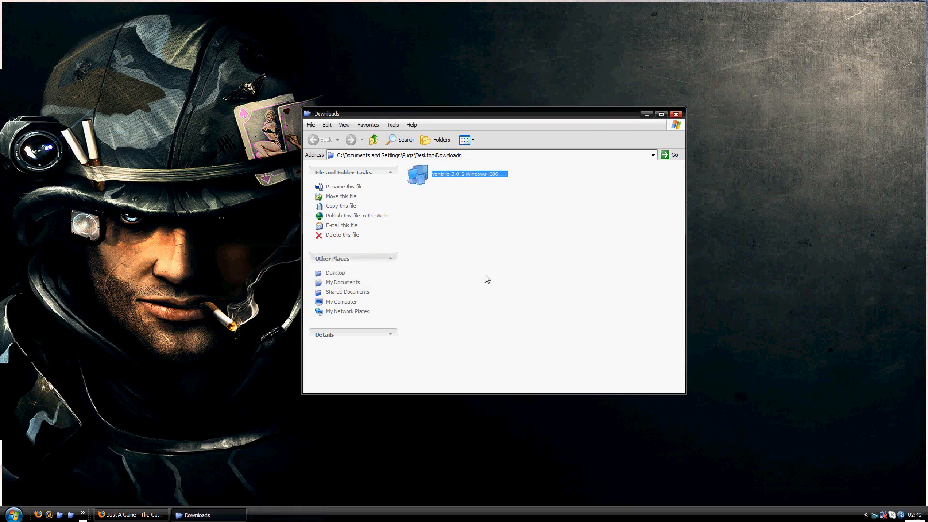
left_click(436, 186)
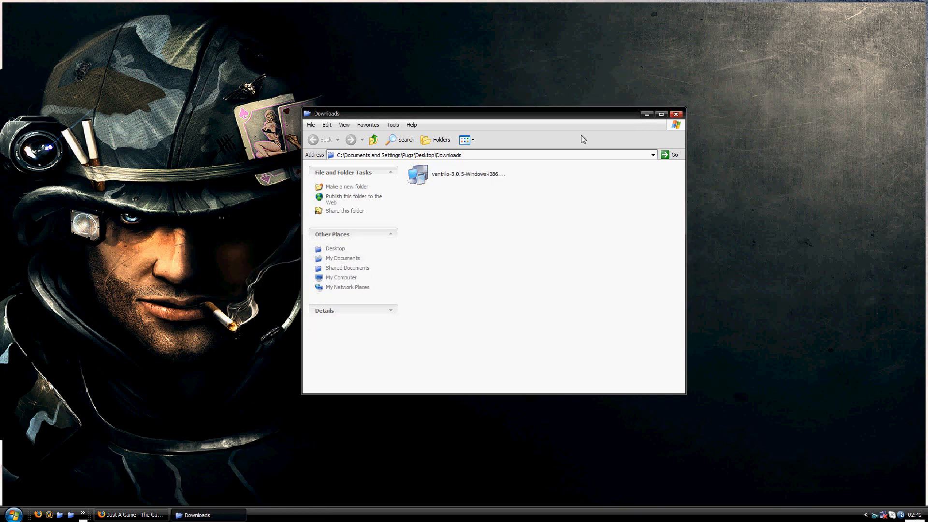
left_click(675, 115)
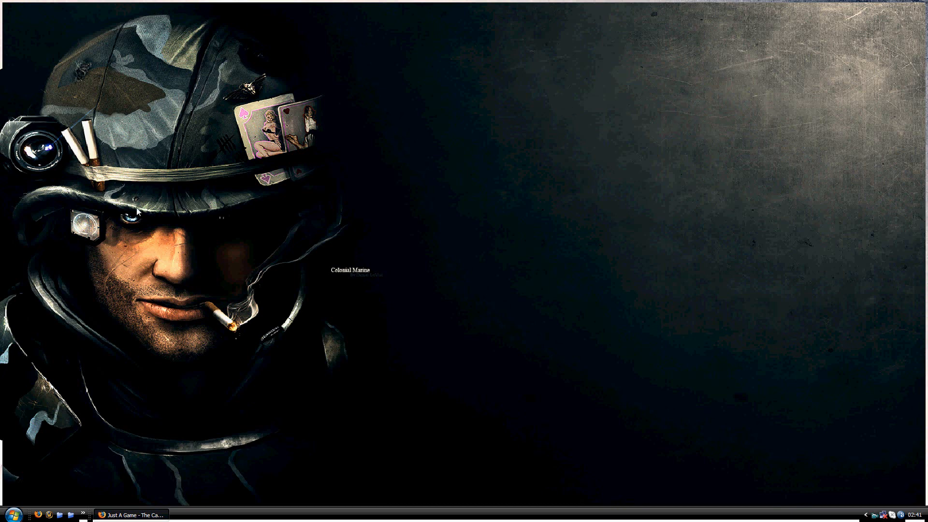
- Launch Ventrilo from the installed programs, then slightly enlarge and reposition its window
left_click(19, 512)
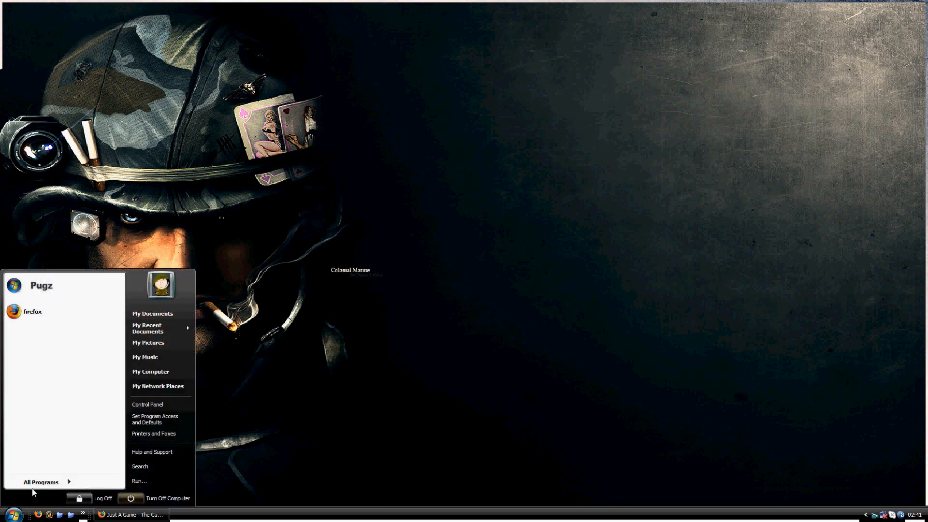
mouse_move(41, 481)
mouse_move(120, 509)
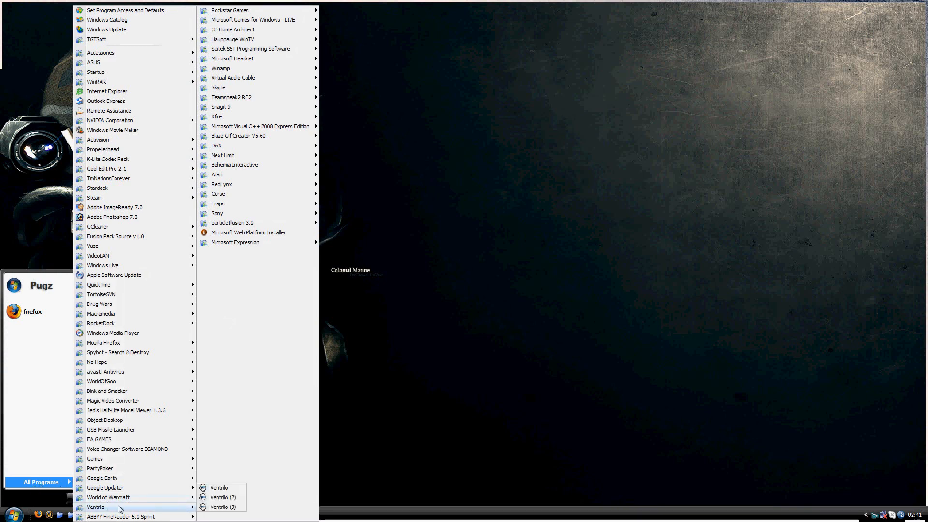
left_click(215, 487)
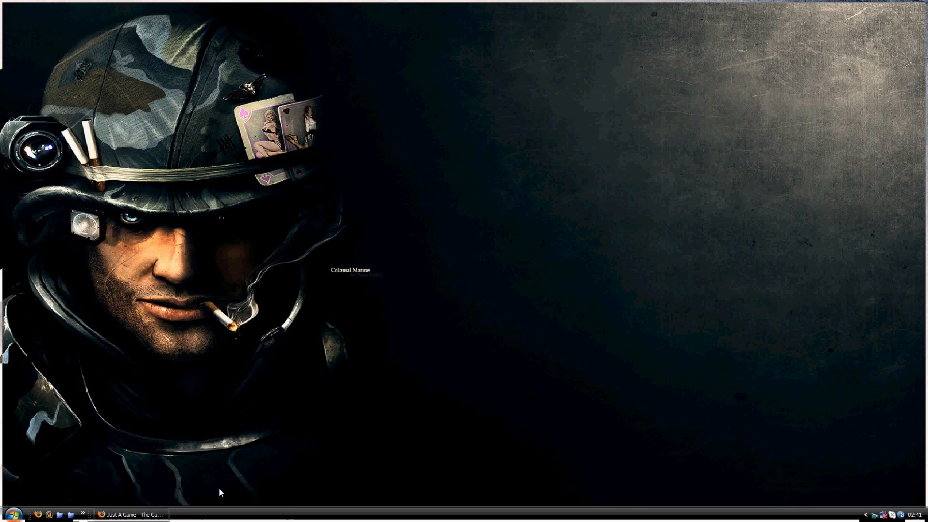
left_click_drag(434, 71, 344, 83)
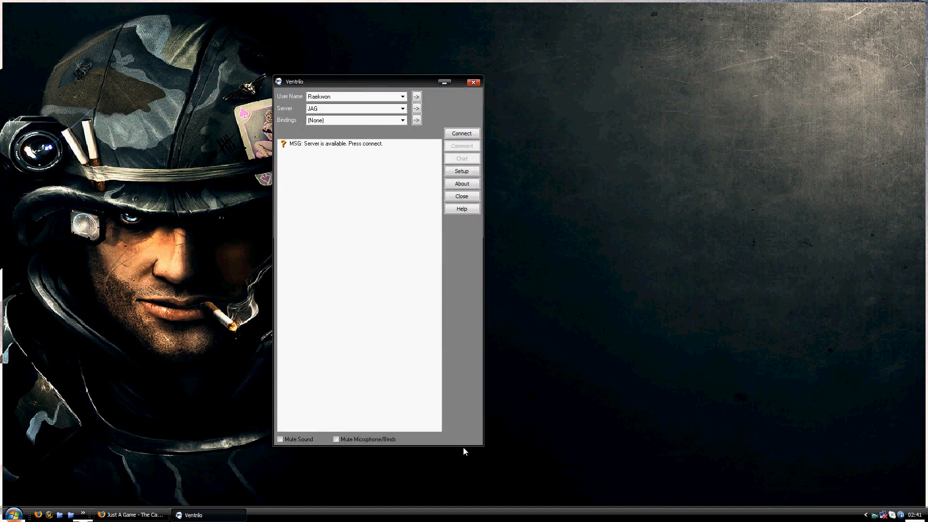
left_click_drag(484, 446, 501, 462)
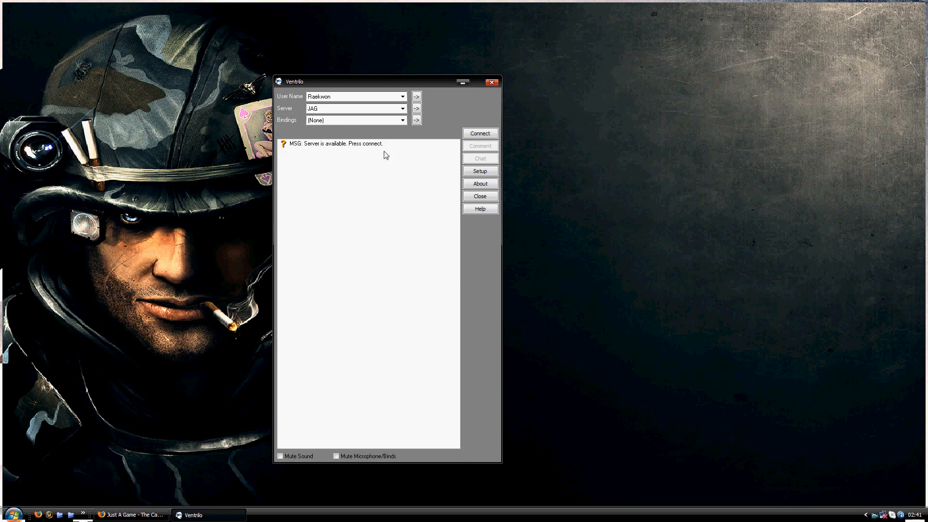
left_click_drag(313, 82, 387, 86)
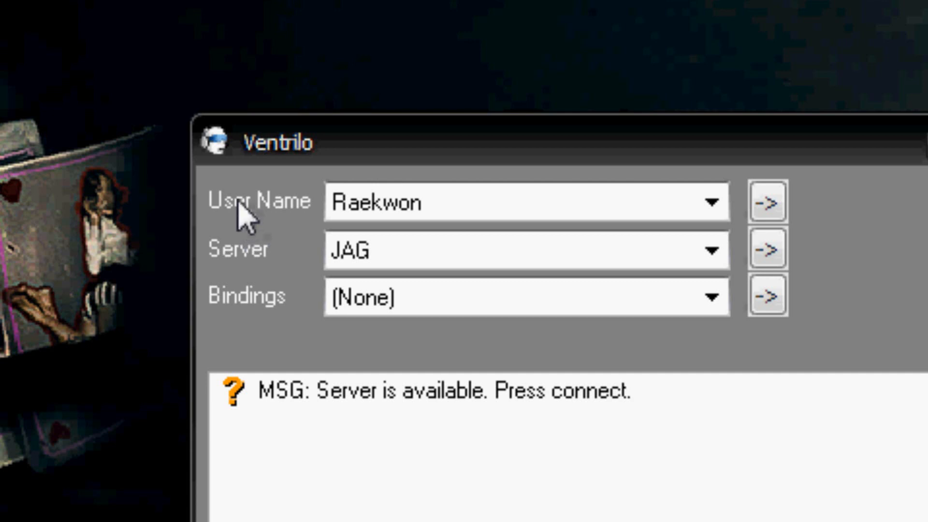
- Look through the saved user names in the Ventrilo window without choosing a different one
left_click(512, 205)
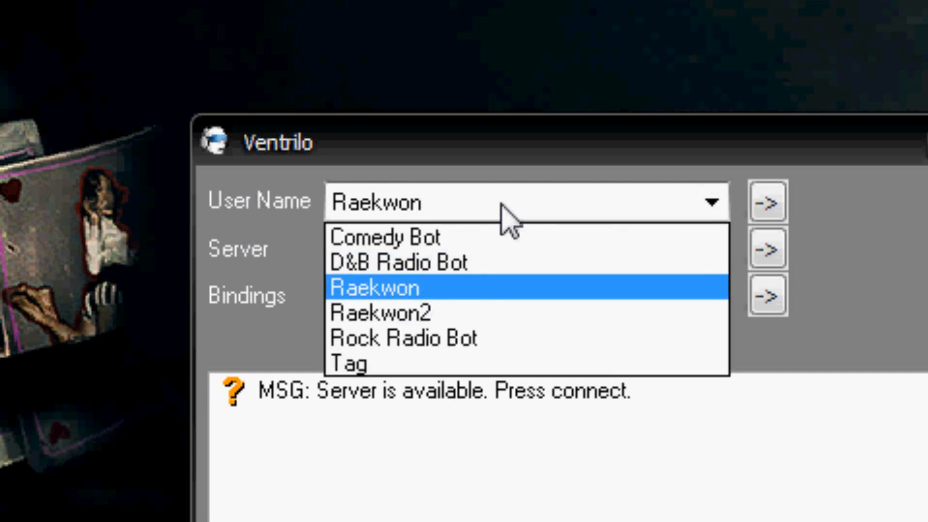
left_click(453, 208)
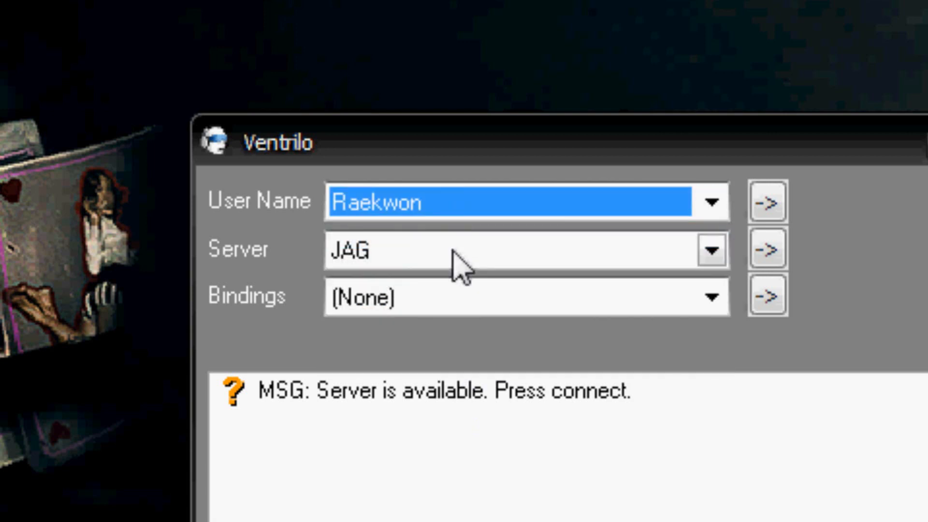
left_click(377, 204)
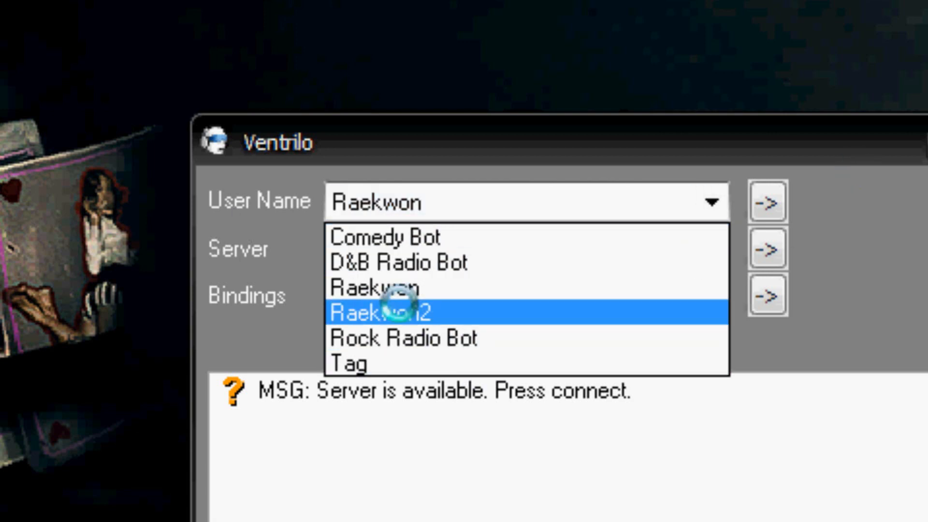
left_click(452, 204)
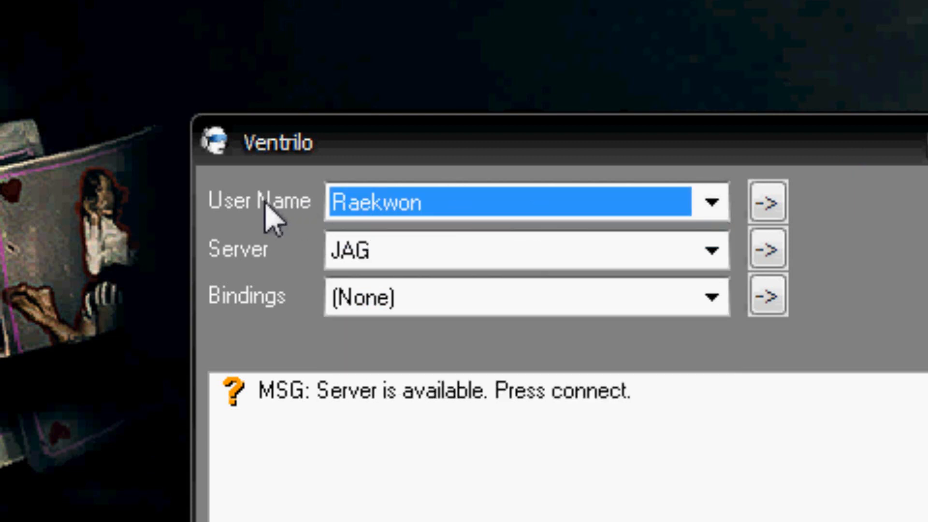
- Show the Setup User window and its new user entry, then cancel without adding a user
left_click_drag(332, 141, 117, 118)
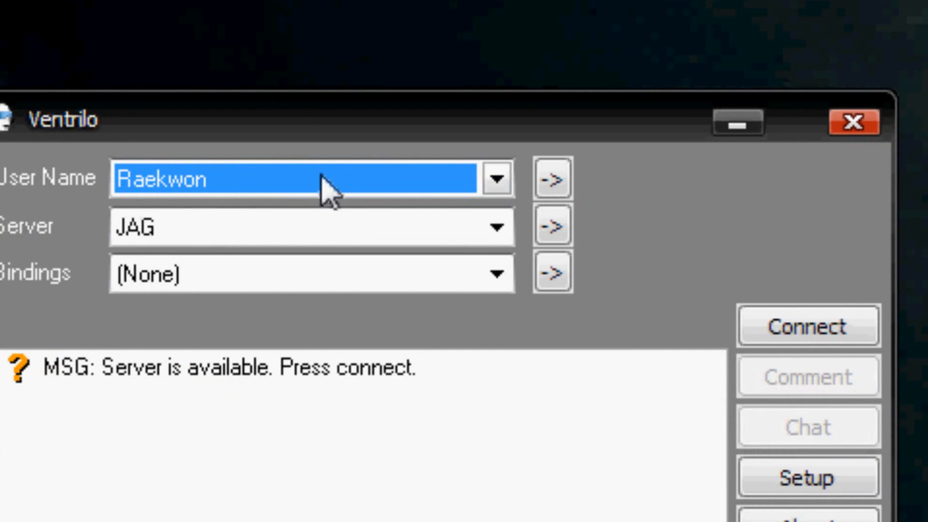
left_click(552, 179)
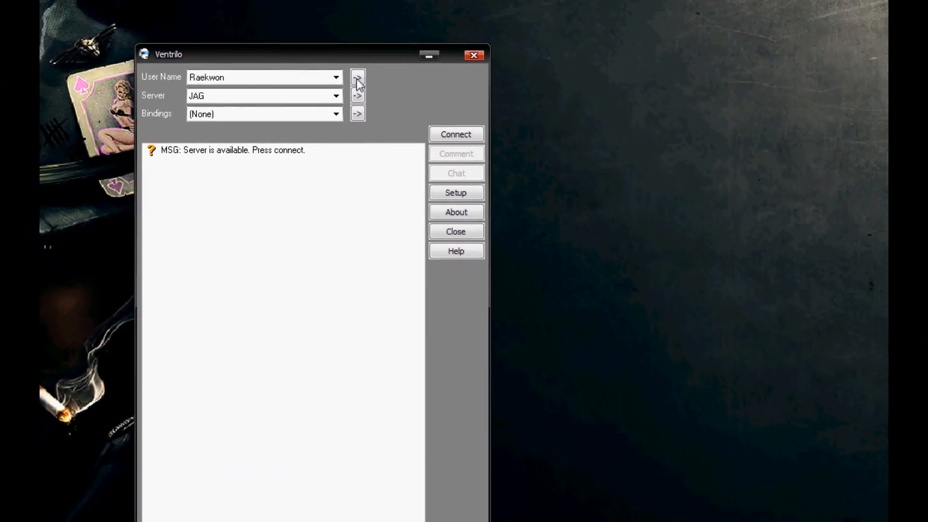
left_click(508, 164)
left_click_drag(325, 259, 651, 60)
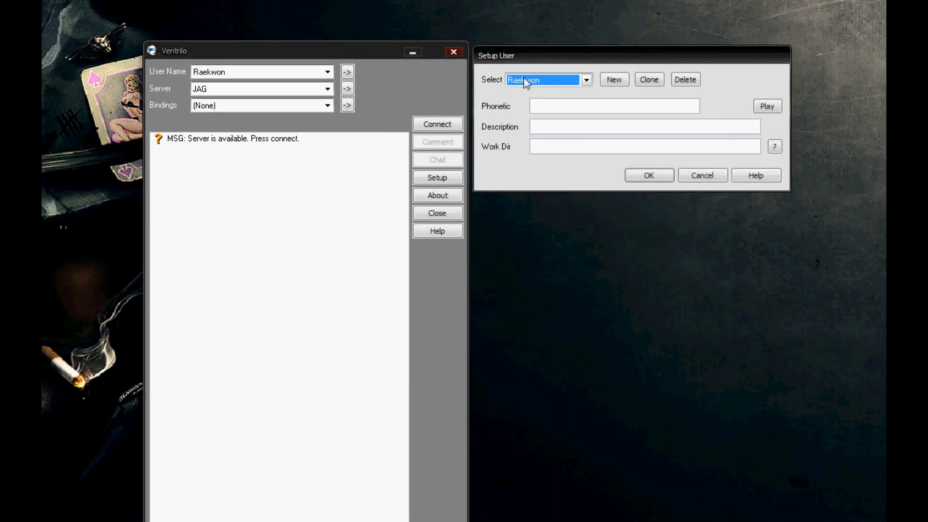
left_click(621, 85)
left_click_drag(610, 92, 577, 219)
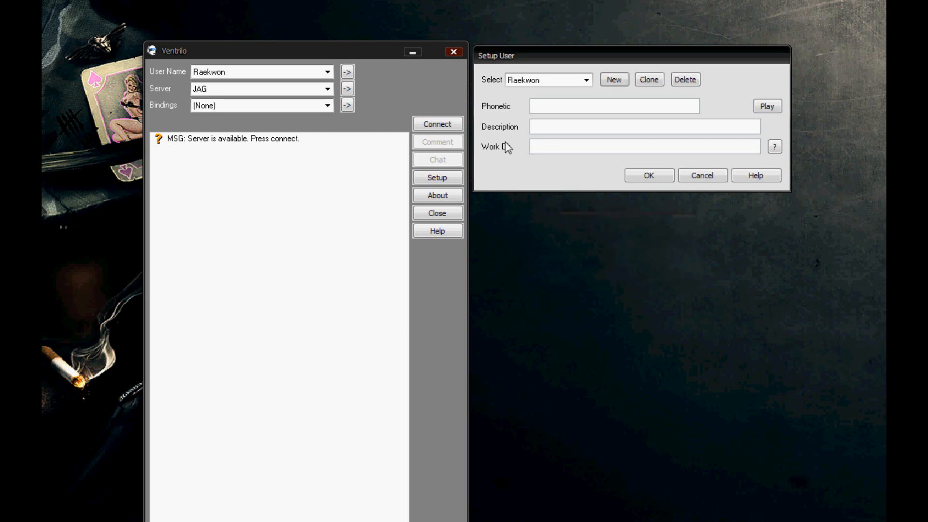
mouse_move(513, 57)
left_mouse_down()
mouse_move(542, 75)
mouse_move(511, 49)
left_mouse_up()
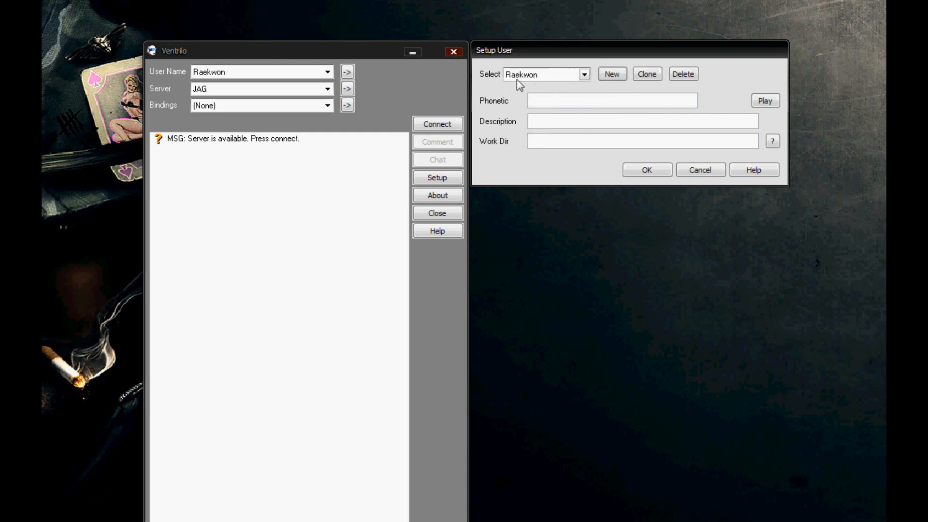
left_click(713, 173)
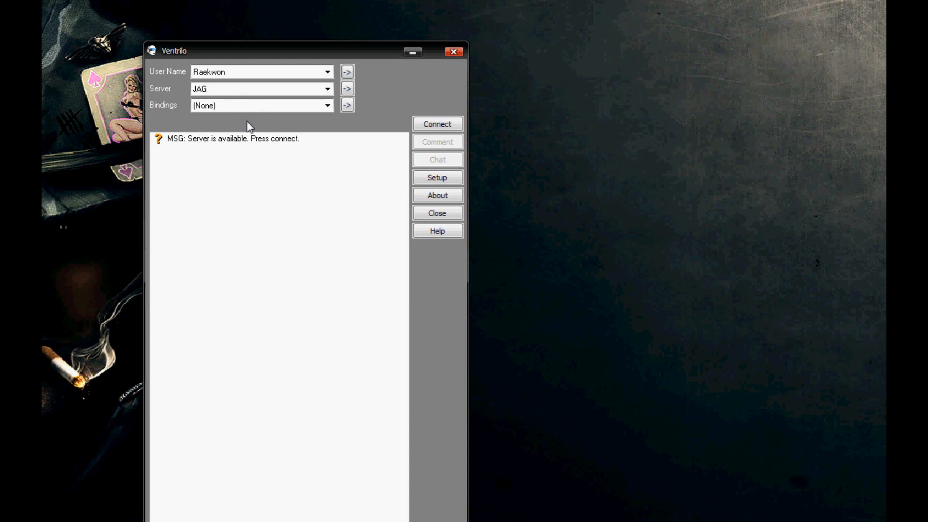
- Select Raekwon2 as the user name and shift the Ventrilo window slightly
left_click(238, 73)
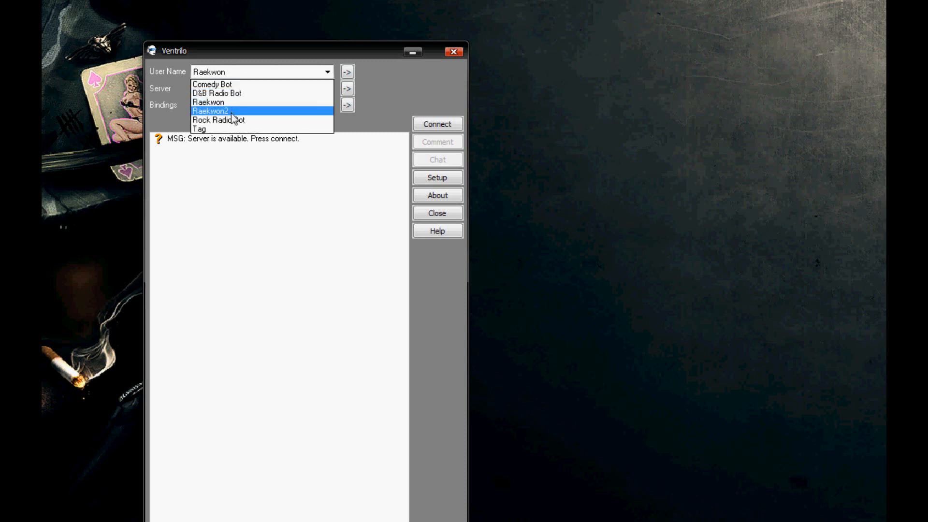
left_click(232, 113)
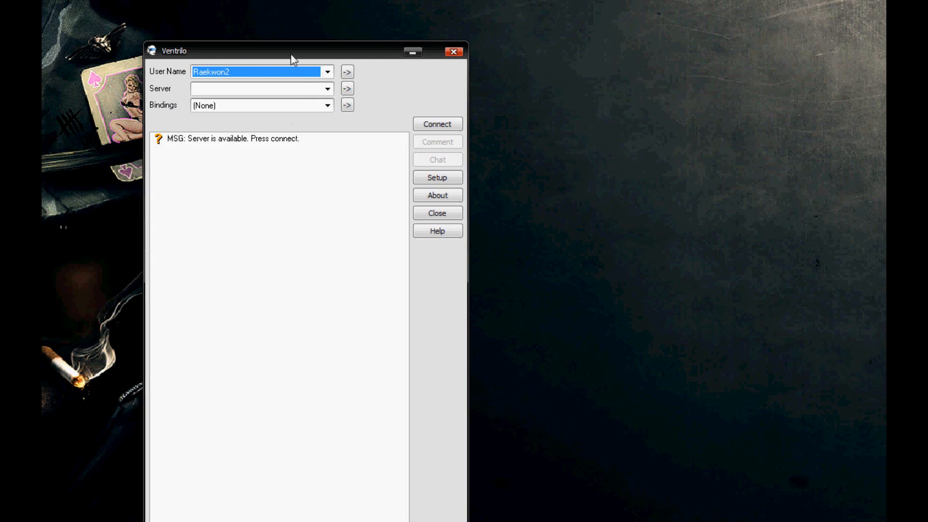
mouse_move(292, 57)
left_mouse_down()
mouse_move(314, 49)
mouse_move(301, 58)
left_mouse_up()
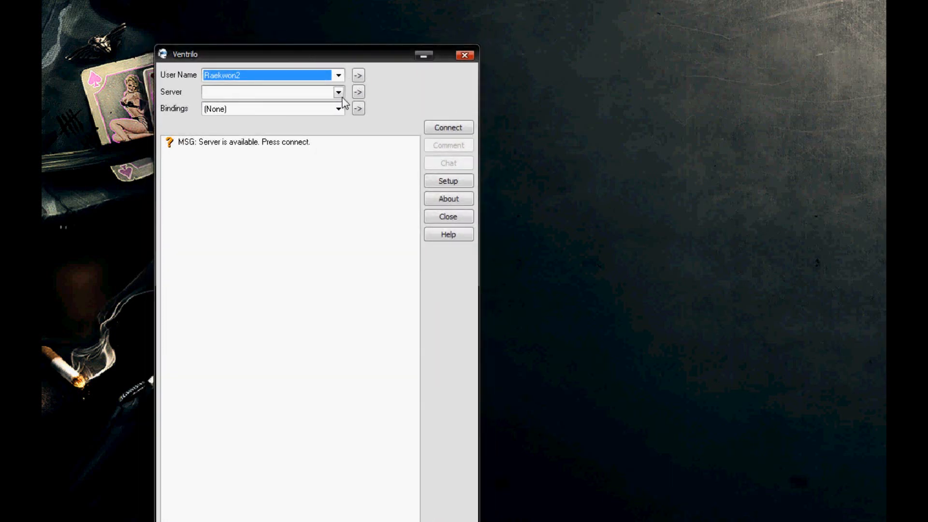
- Open the Connection Editor for this user and create a new server entry named JAG
left_click(358, 92)
left_click_drag(319, 188, 619, 50)
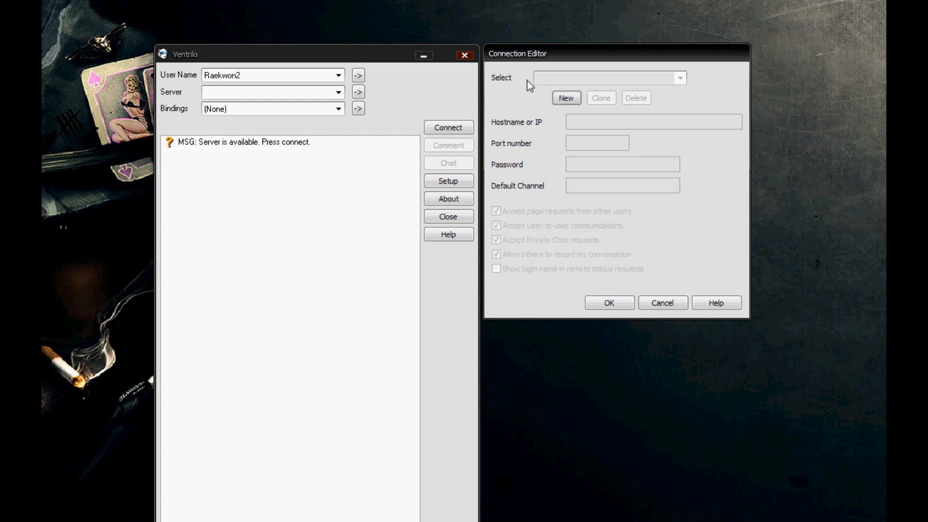
left_click(569, 103)
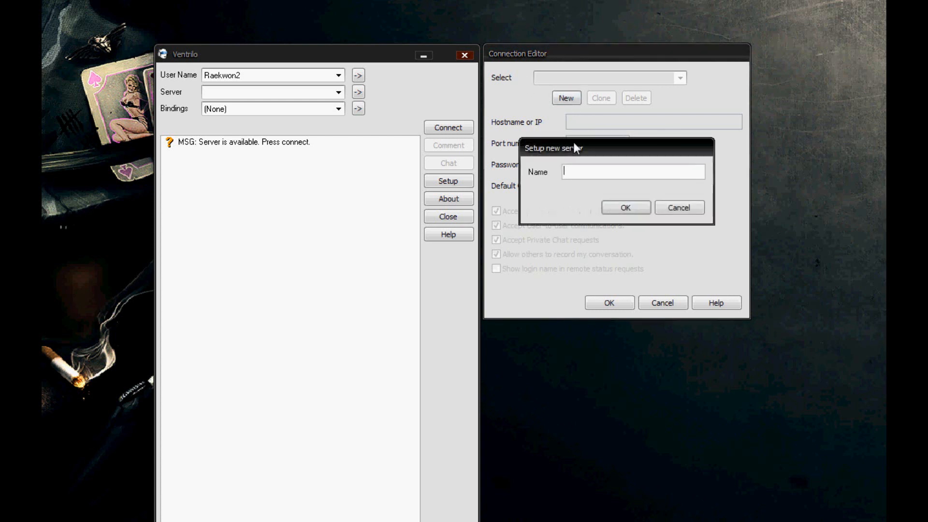
type("JAG")
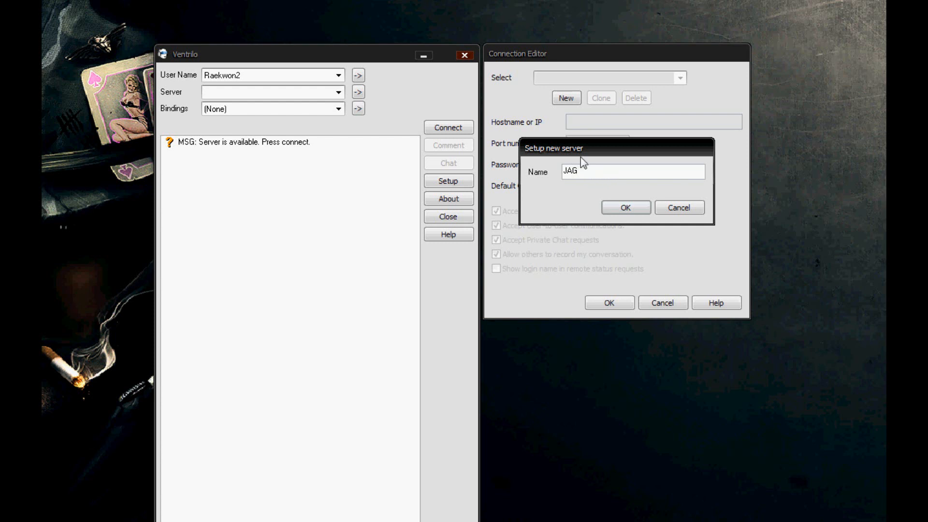
left_click_drag(582, 151, 573, 337)
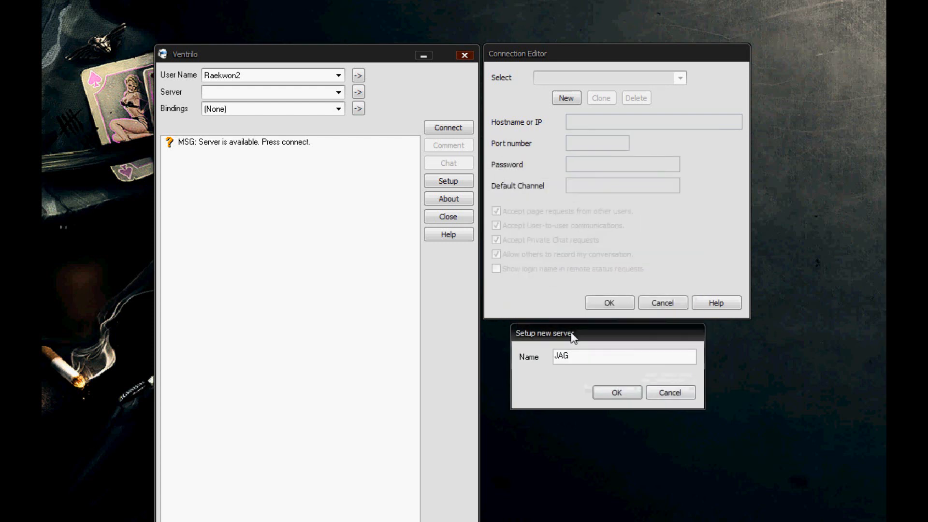
left_click(605, 394)
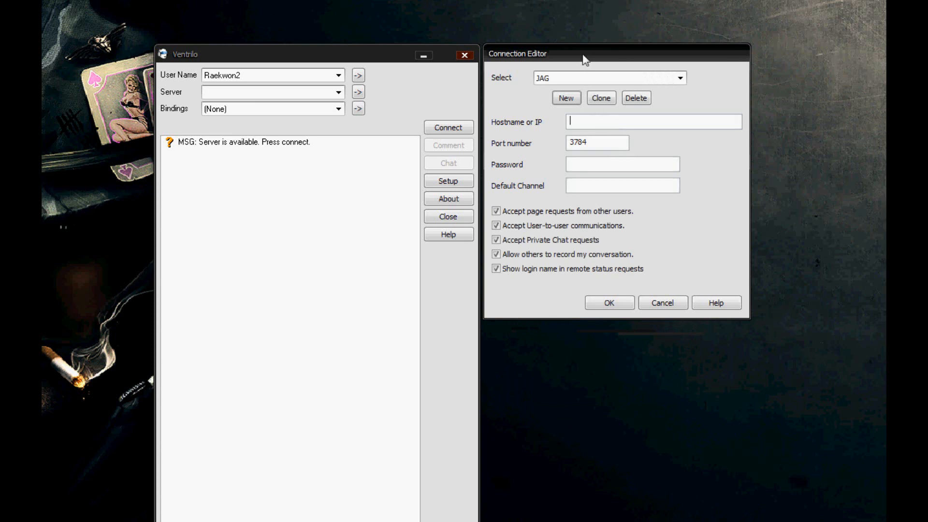
- Point out the hostname, port number and password fields of the JAG server entry, then cancel the Connection Editor
left_click_drag(586, 58, 591, 66)
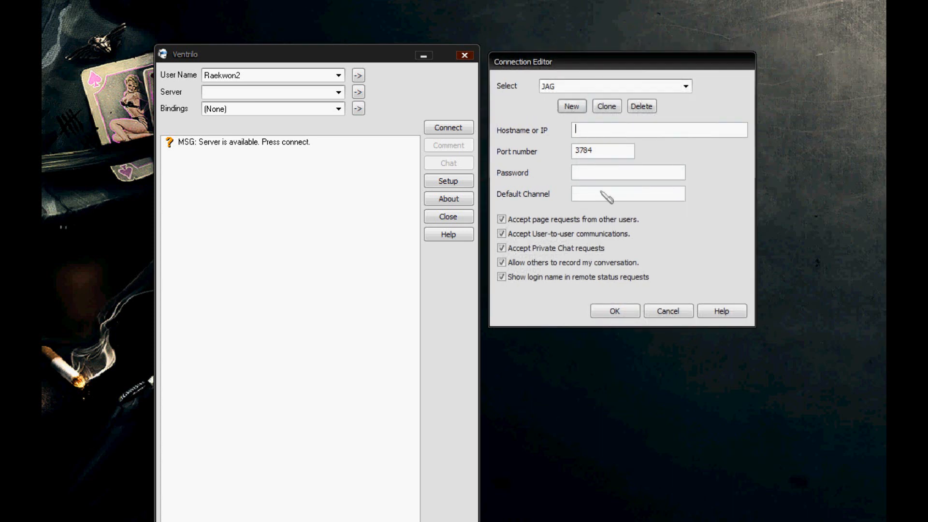
left_click(586, 129)
left_click_drag(576, 156, 602, 152)
left_click(584, 174)
left_click(586, 168)
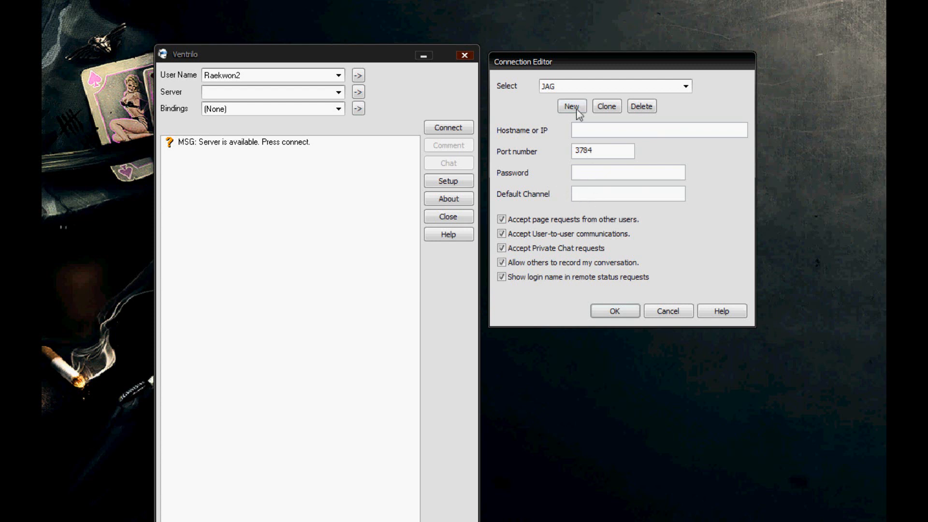
left_click(657, 312)
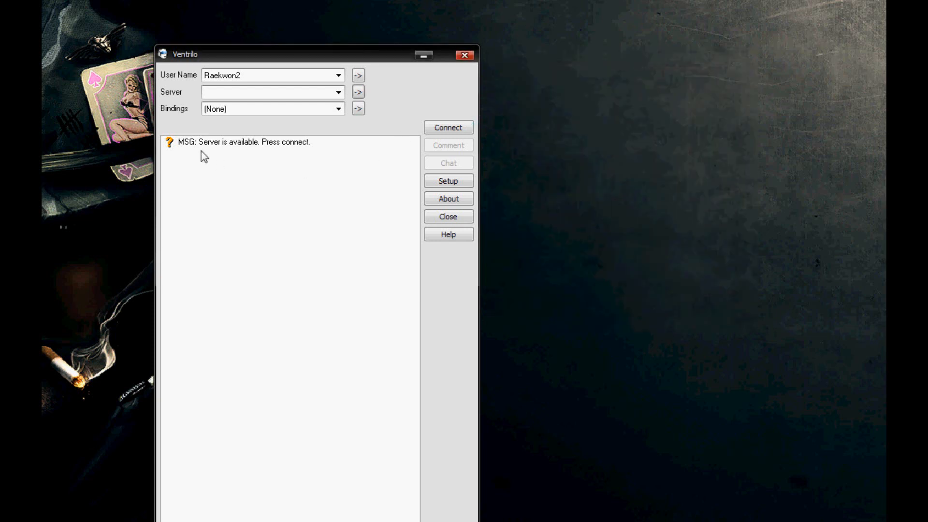
- Switch the user name back to Raekwon and connect to the JAG server
left_click(327, 76)
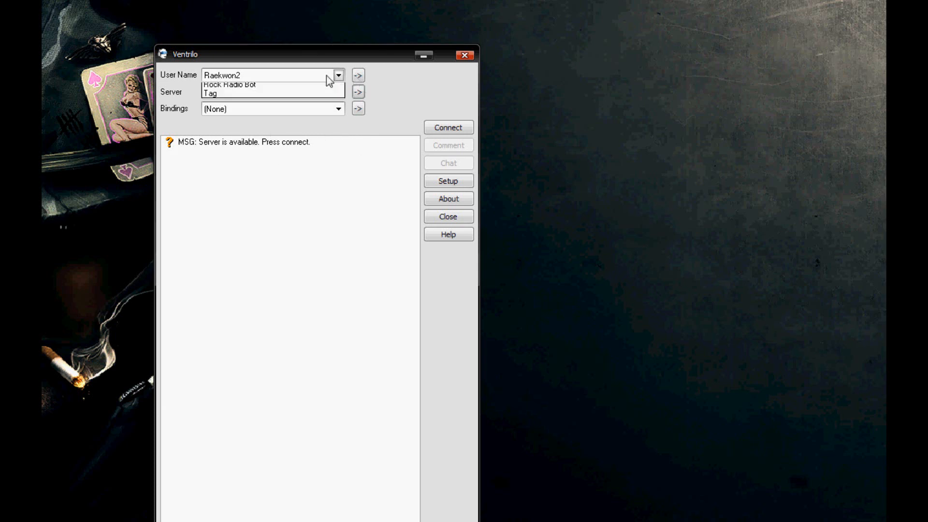
left_click(293, 105)
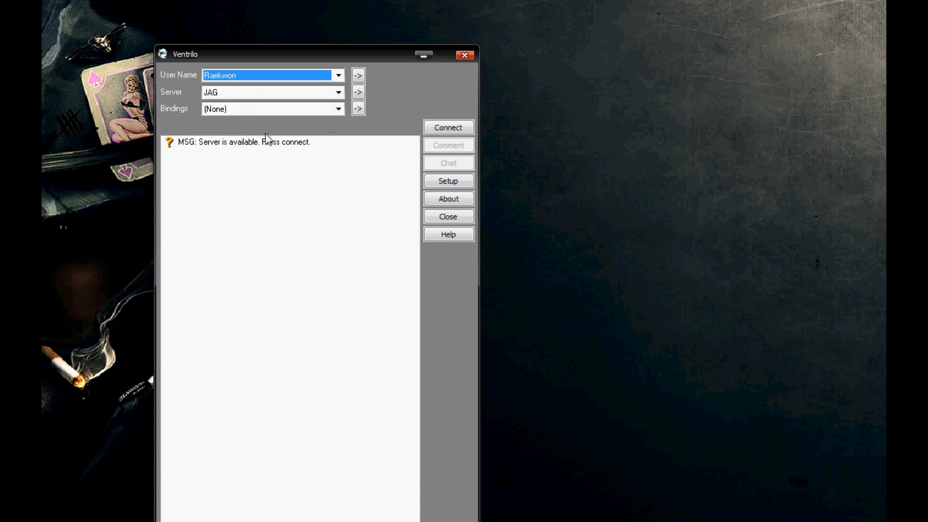
left_click(182, 149)
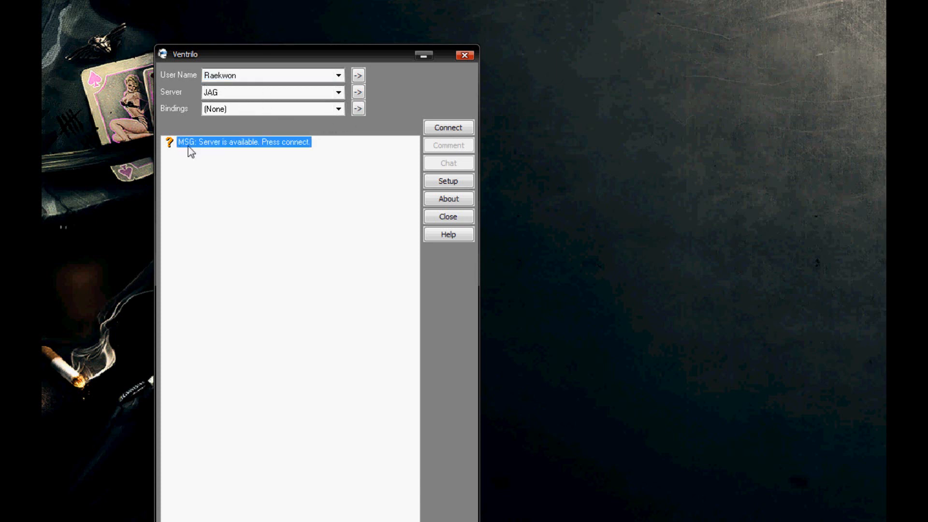
left_click(263, 146)
left_click(447, 129)
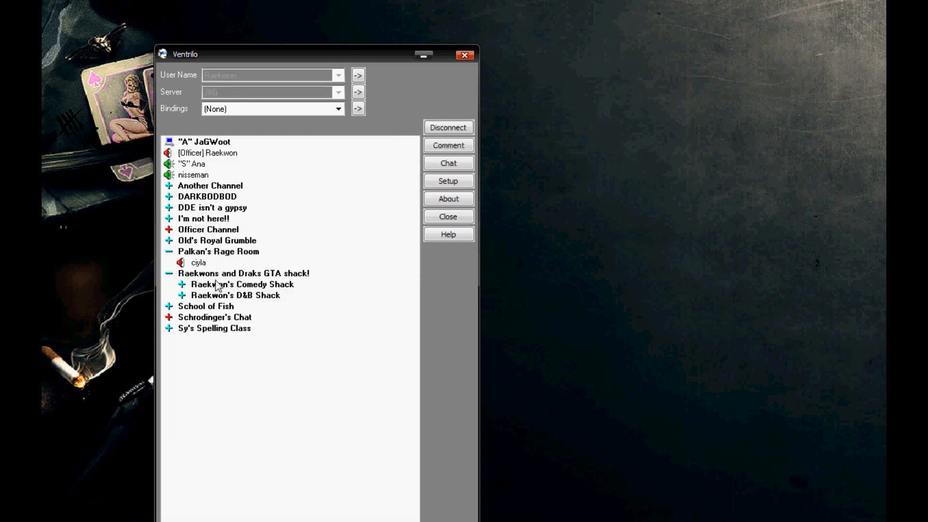
- Join the School of Fish channel, then highlight another channel in the list without entering it
double_click(216, 305)
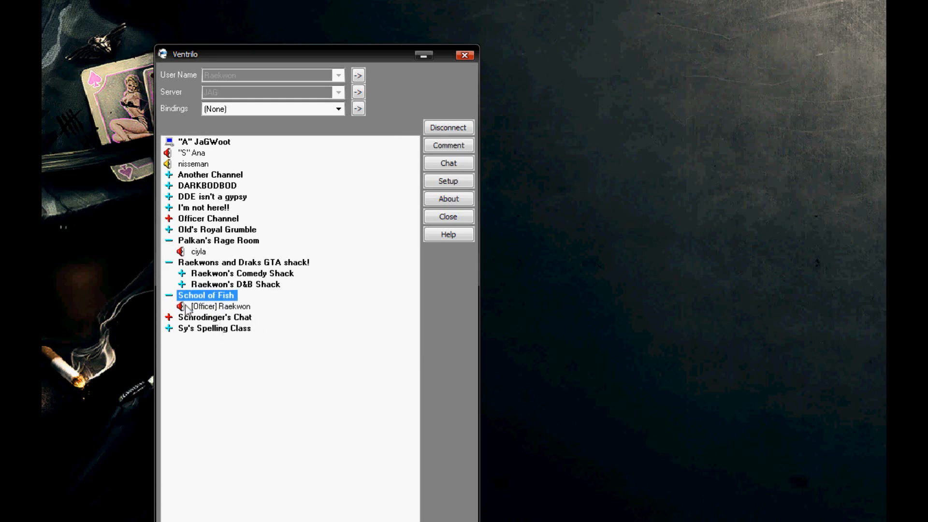
left_click_drag(268, 54, 262, 24)
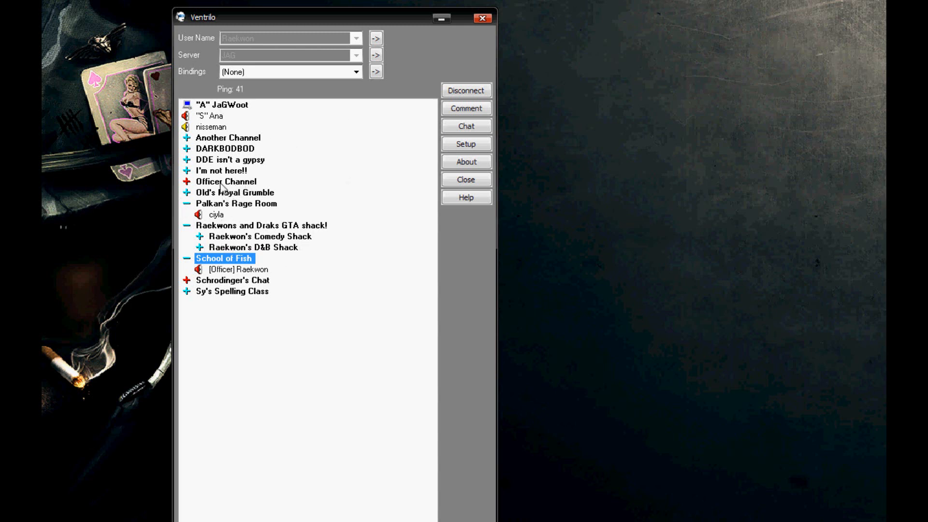
left_click(206, 162)
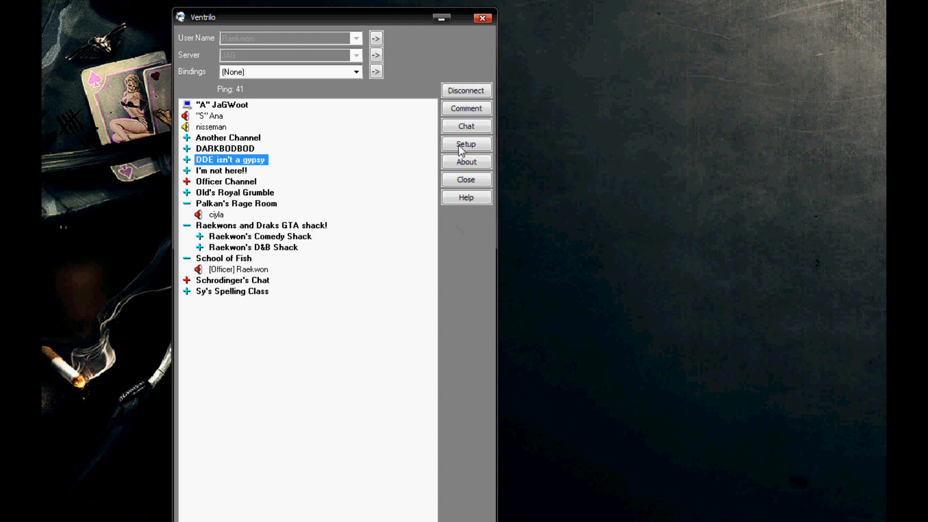
left_click_drag(366, 18, 190, 20)
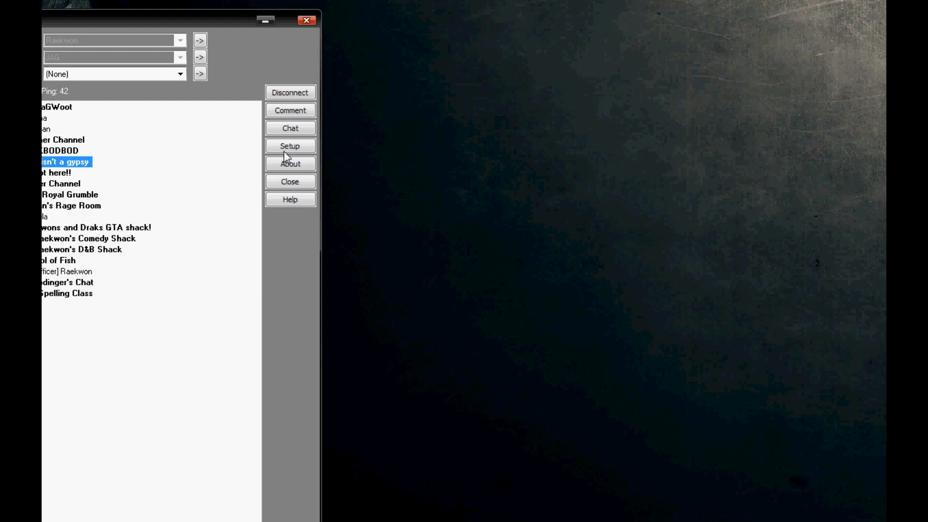
left_click_drag(216, 19, 452, 19)
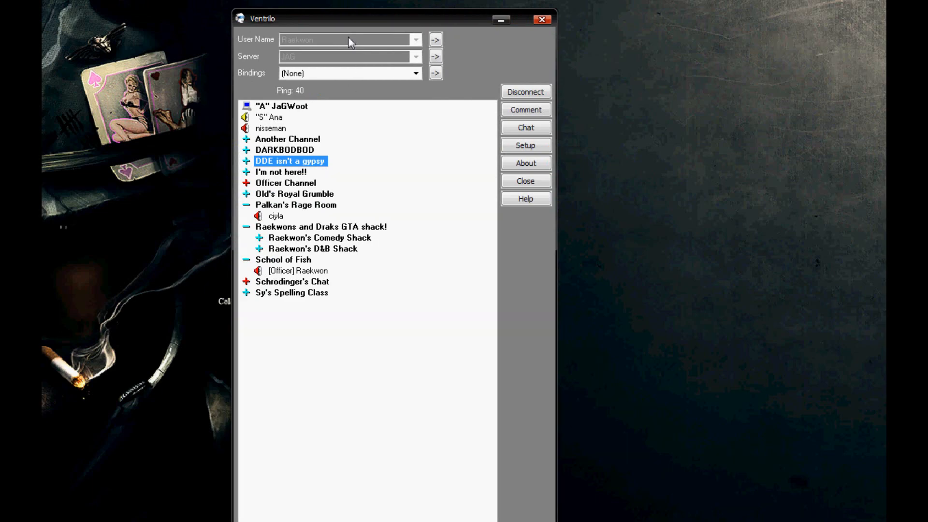
left_click_drag(360, 19, 347, 36)
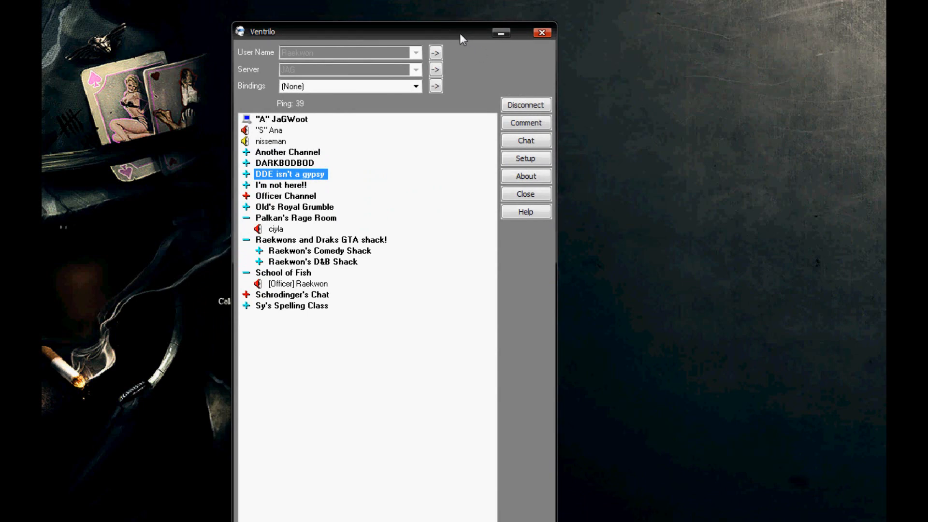
left_click_drag(456, 33, 441, 47)
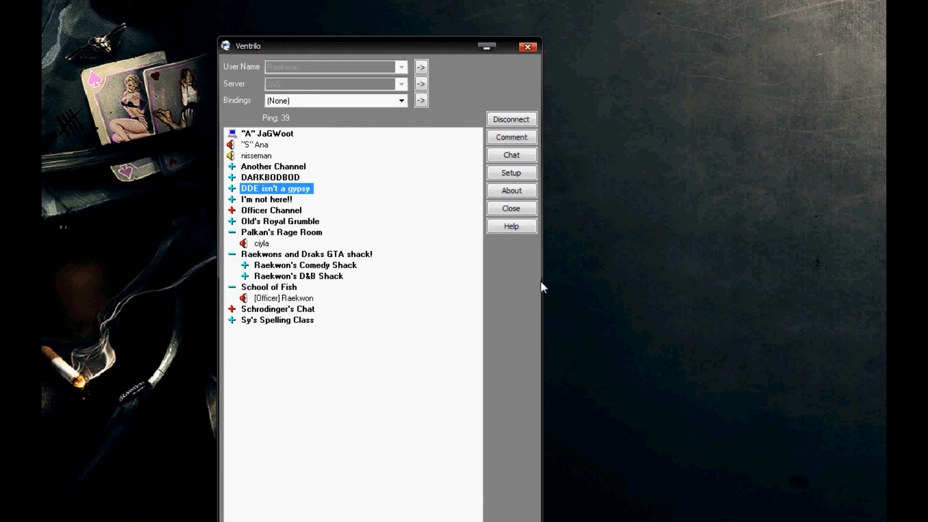
- Shrink the Ventrilo window and reposition it near the middle of the desktop
left_click_drag(542, 521, 507, 398)
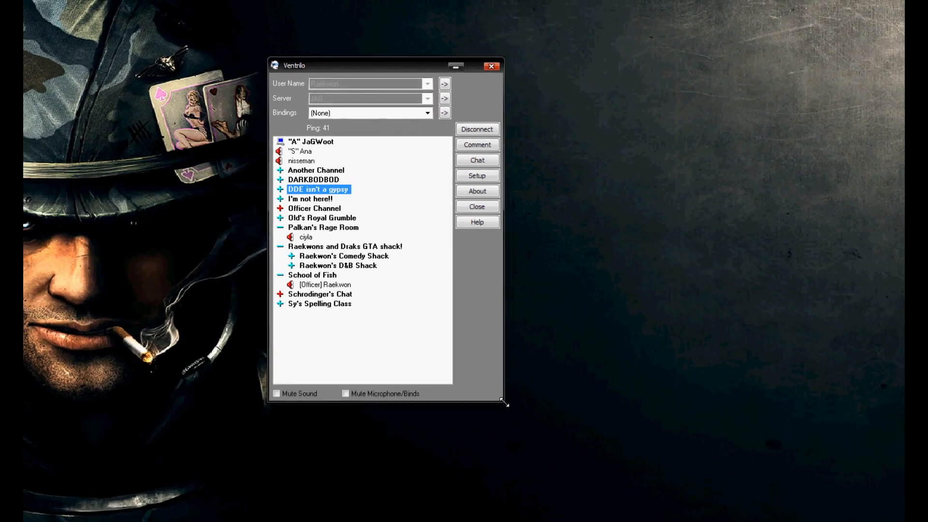
left_click_drag(389, 70, 487, 136)
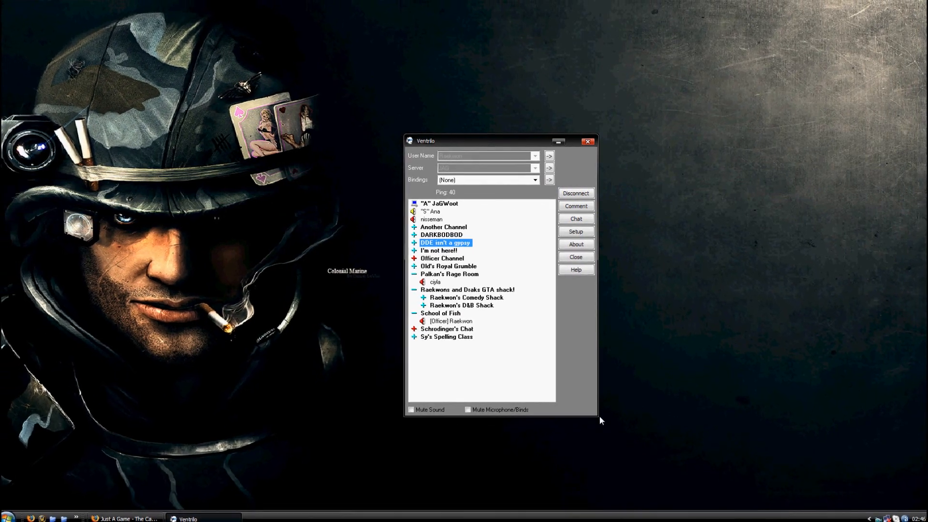
left_click_drag(597, 414, 570, 421)
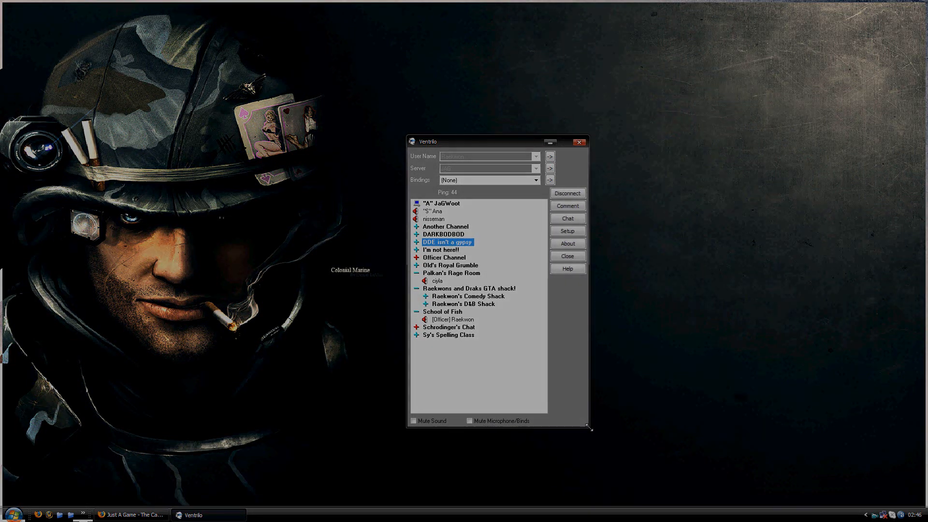
left_click_drag(469, 138, 452, 130)
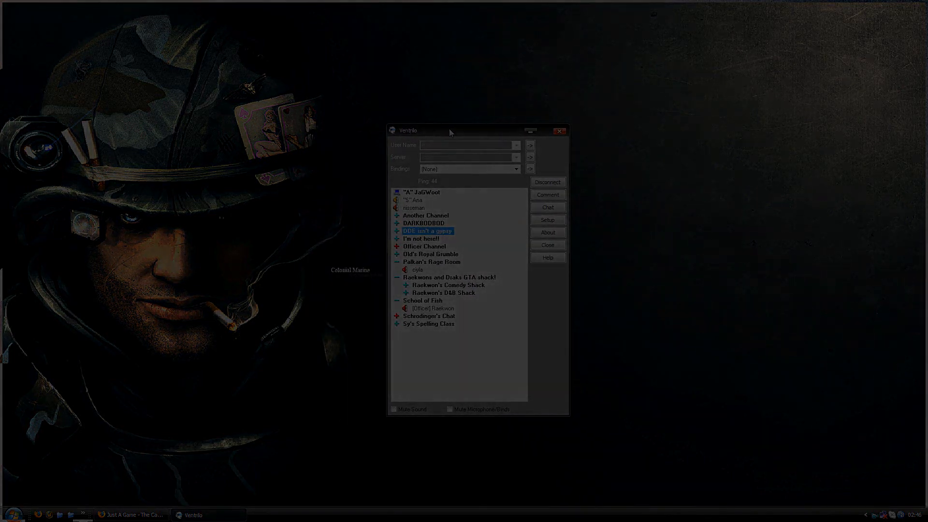